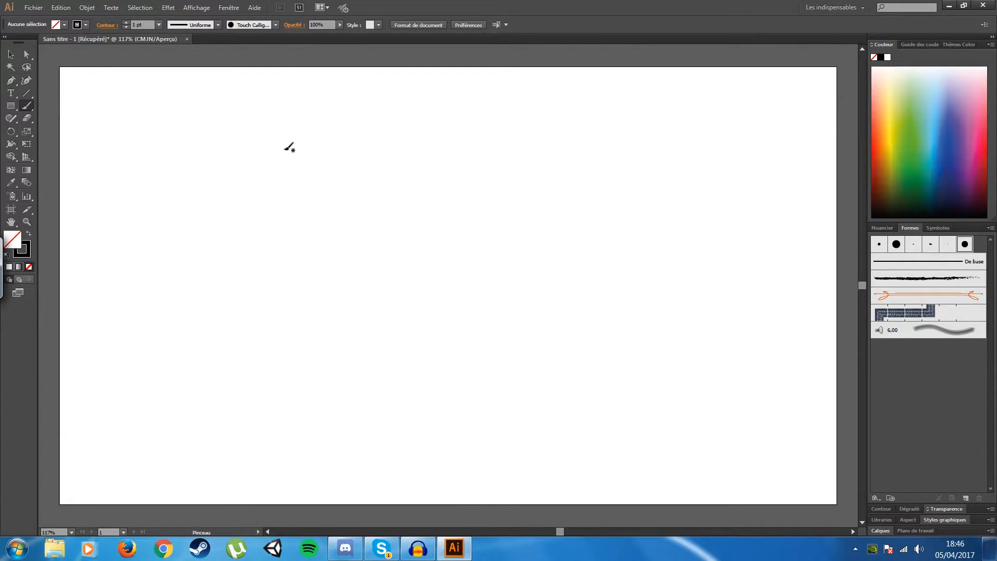
Try a few freehand strokes and an S with the round calligraphic brush, undoing each of them.
{"action": "left_click_drag", "start_coordinate": [249, 146], "coordinate": [400, 151]}
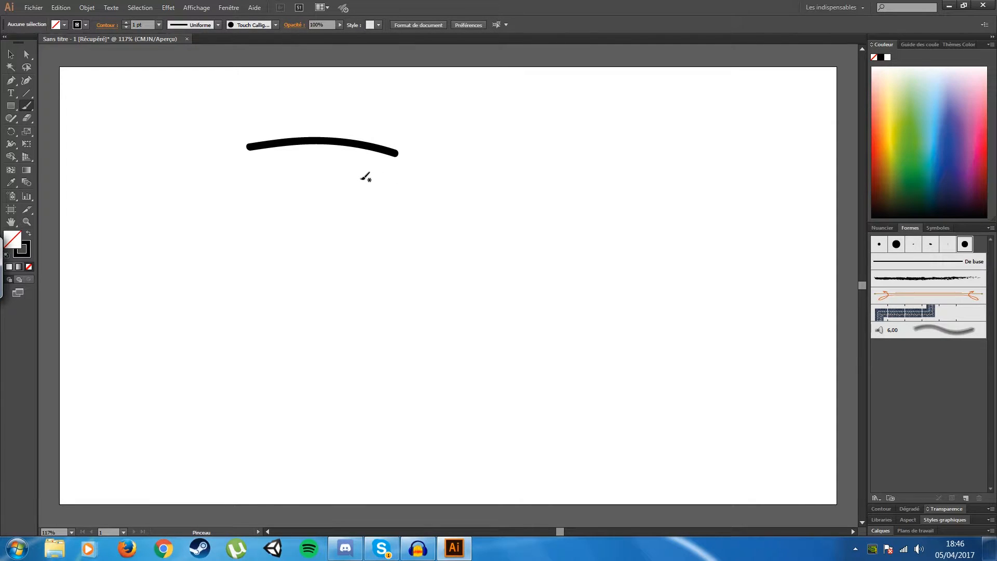
{"action": "mouse_move", "coordinate": [278, 172]}
{"action": "left_mouse_down"}
{"action": "mouse_move", "coordinate": [462, 178]}
{"action": "mouse_move", "coordinate": [379, 166]}
{"action": "mouse_move", "coordinate": [434, 189]}
{"action": "mouse_move", "coordinate": [365, 232]}
{"action": "left_mouse_up"}
{"action": "key", "text": "ctrl+z"}
{"action": "key", "text": "ctrl+z"}
{"action": "key", "text": "ctrl+z"}
{"action": "mouse_move", "coordinate": [531, 165]}
{"action": "left_mouse_down"}
{"action": "mouse_move", "coordinate": [492, 167]}
{"action": "mouse_move", "coordinate": [512, 204]}
{"action": "mouse_move", "coordinate": [456, 241]}
{"action": "left_mouse_up"}
{"action": "key", "text": "ctrl+z"}
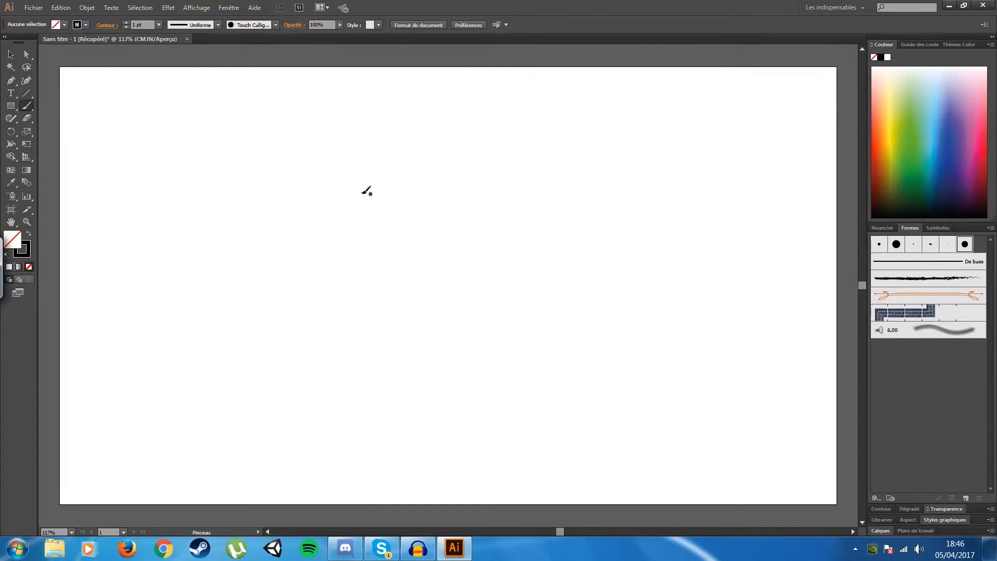
{"action": "mouse_move", "coordinate": [449, 183]}
{"action": "left_mouse_down"}
{"action": "mouse_move", "coordinate": [431, 221]}
{"action": "mouse_move", "coordinate": [463, 210]}
{"action": "mouse_move", "coordinate": [473, 252]}
{"action": "mouse_move", "coordinate": [431, 254]}
{"action": "left_mouse_up"}
{"action": "key", "text": "ctrl"}
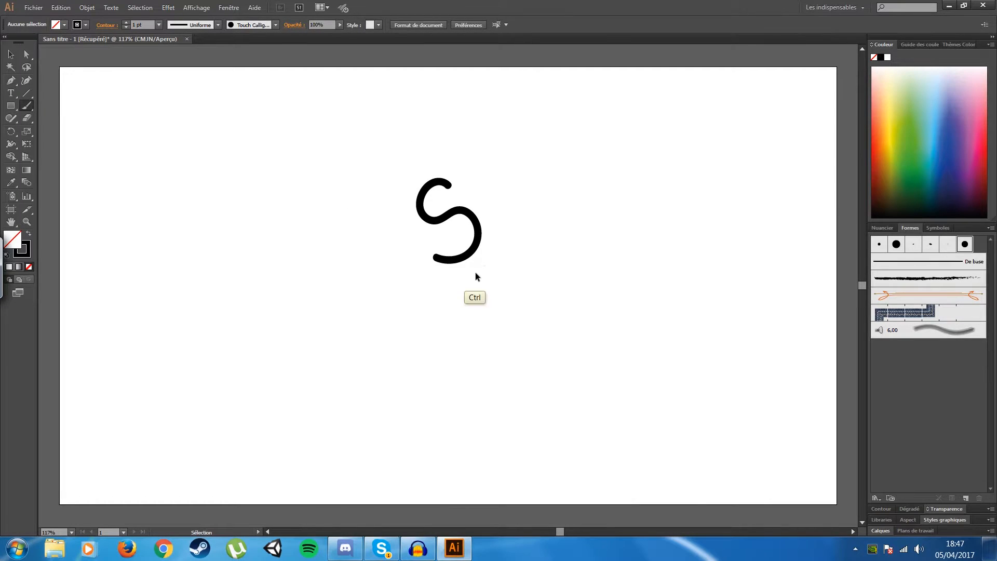
{"action": "key", "text": "ctrl+z"}
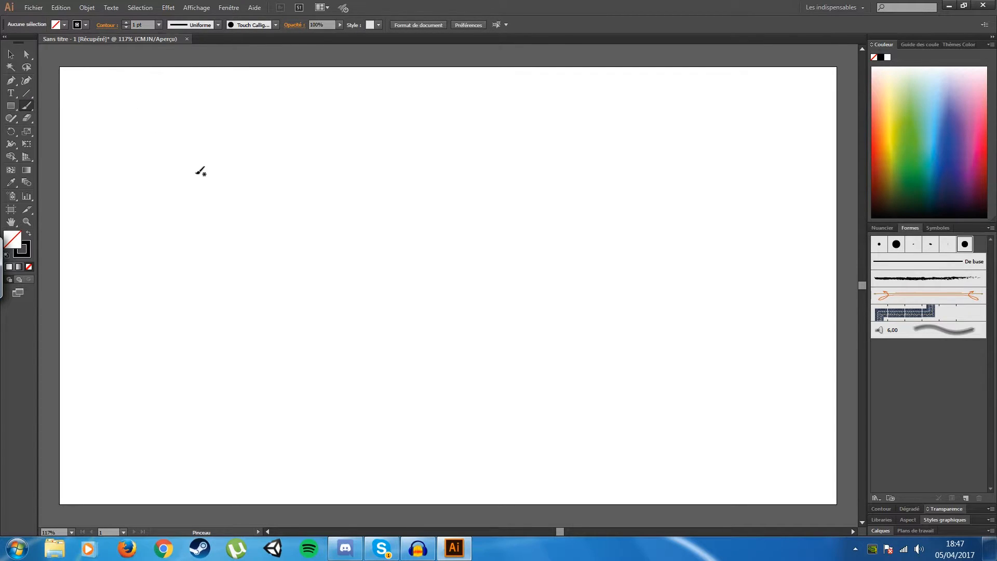
Try to handwrite "Signa" with the round calligraphic brush and undo all of its letters.
{"action": "mouse_move", "coordinate": [380, 162]}
{"action": "left_mouse_down"}
{"action": "mouse_move", "coordinate": [337, 166]}
{"action": "mouse_move", "coordinate": [328, 186]}
{"action": "mouse_move", "coordinate": [369, 190]}
{"action": "mouse_move", "coordinate": [400, 213]}
{"action": "mouse_move", "coordinate": [307, 233]}
{"action": "left_mouse_up"}
{"action": "left_click_drag", "start_coordinate": [416, 182], "coordinate": [426, 232]}
{"action": "mouse_move", "coordinate": [463, 194]}
{"action": "left_mouse_down"}
{"action": "mouse_move", "coordinate": [436, 194]}
{"action": "mouse_move", "coordinate": [461, 201]}
{"action": "mouse_move", "coordinate": [465, 226]}
{"action": "mouse_move", "coordinate": [425, 251]}
{"action": "left_mouse_up"}
{"action": "mouse_move", "coordinate": [478, 220]}
{"action": "left_mouse_down"}
{"action": "mouse_move", "coordinate": [532, 192]}
{"action": "mouse_move", "coordinate": [587, 212]}
{"action": "left_mouse_up"}
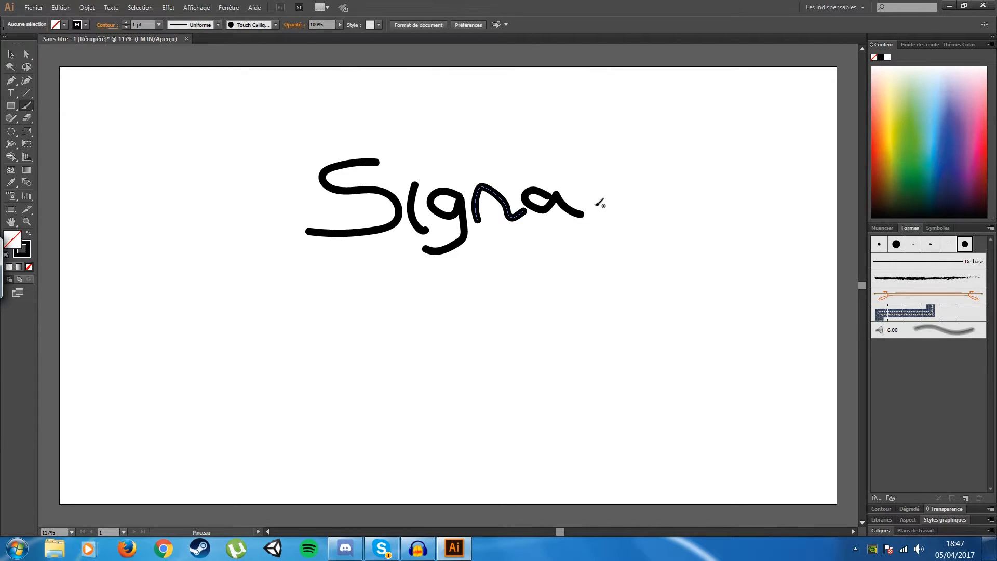
{"action": "key", "text": "ctrl+z"}
{"action": "key", "text": "ctrl+z"}
{"action": "key", "text": "ctrl+z"}
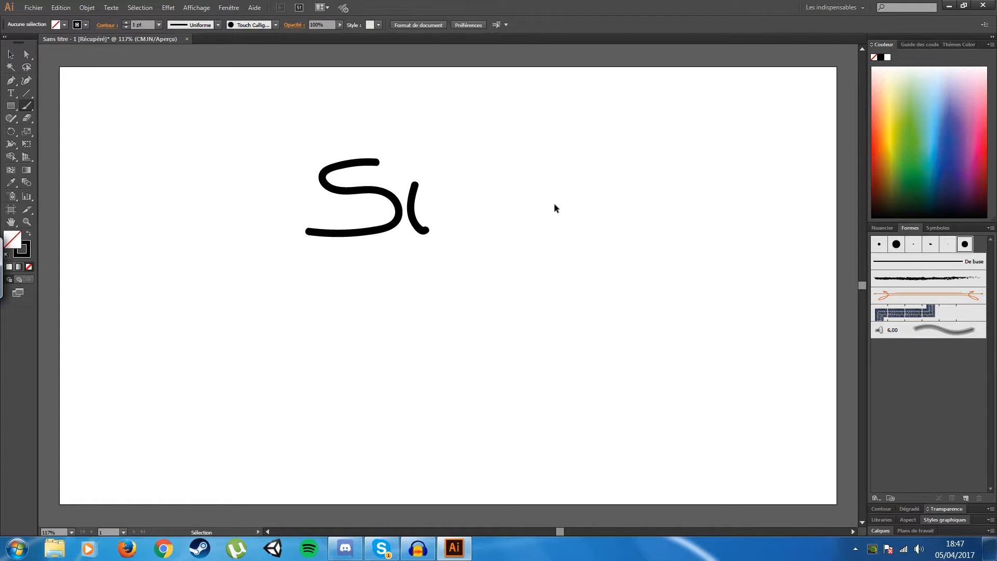
{"action": "mouse_move", "coordinate": [469, 193]}
{"action": "left_mouse_down"}
{"action": "mouse_move", "coordinate": [474, 234]}
{"action": "mouse_move", "coordinate": [428, 250]}
{"action": "left_mouse_up"}
{"action": "key", "text": "ctrl+z"}
{"action": "key", "text": "ctrl+z"}
{"action": "mouse_move", "coordinate": [474, 158]}
{"action": "left_mouse_down"}
{"action": "mouse_move", "coordinate": [449, 165]}
{"action": "mouse_move", "coordinate": [490, 216]}
{"action": "mouse_move", "coordinate": [439, 229]}
{"action": "left_mouse_up"}
{"action": "key", "text": "ctrl+z"}
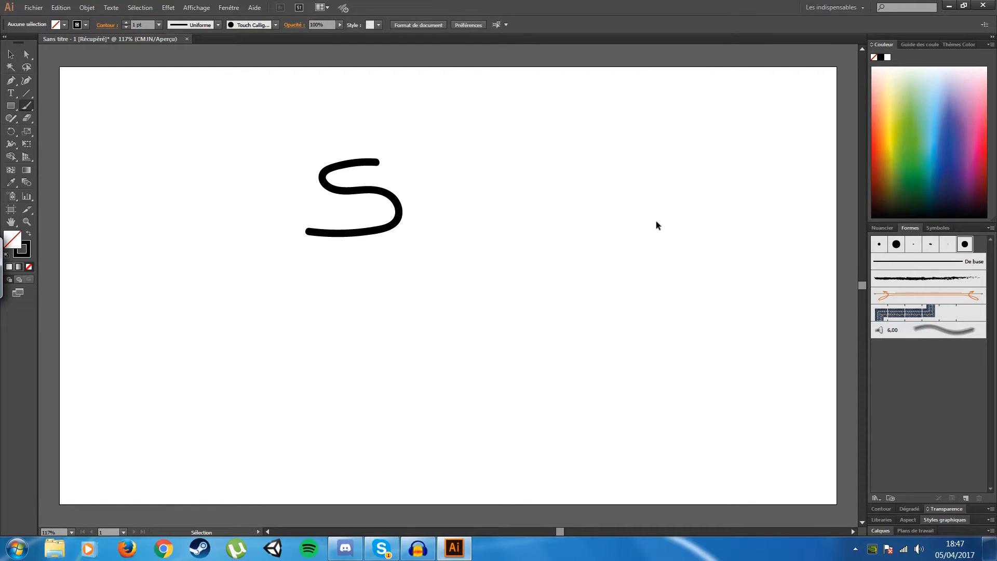
{"action": "key", "text": "ctrl+z"}
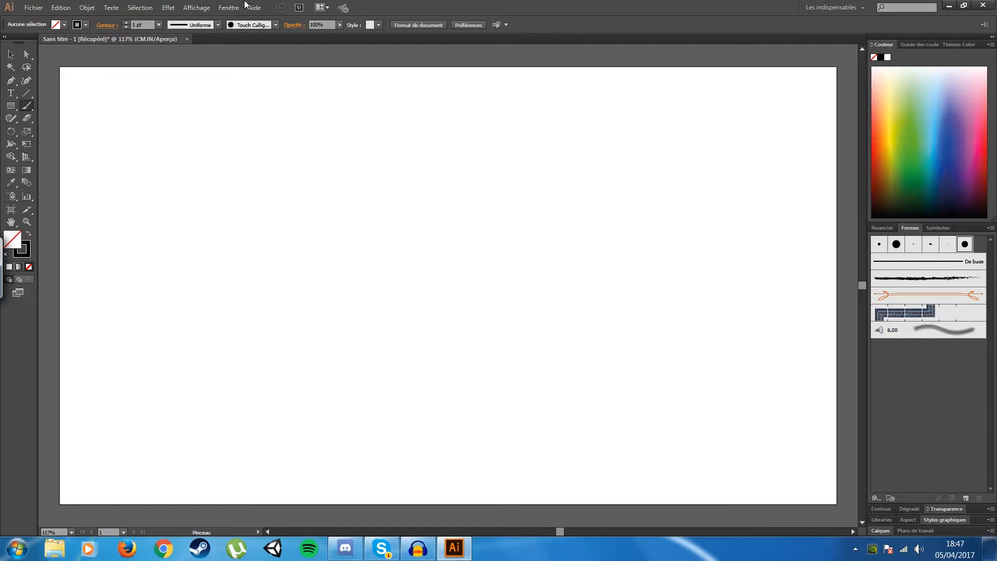
Draw a long, flat ellipse about 369 by 21 px in the upper part of the artboard and fill it black.
{"action": "left_click", "coordinate": [229, 7]}
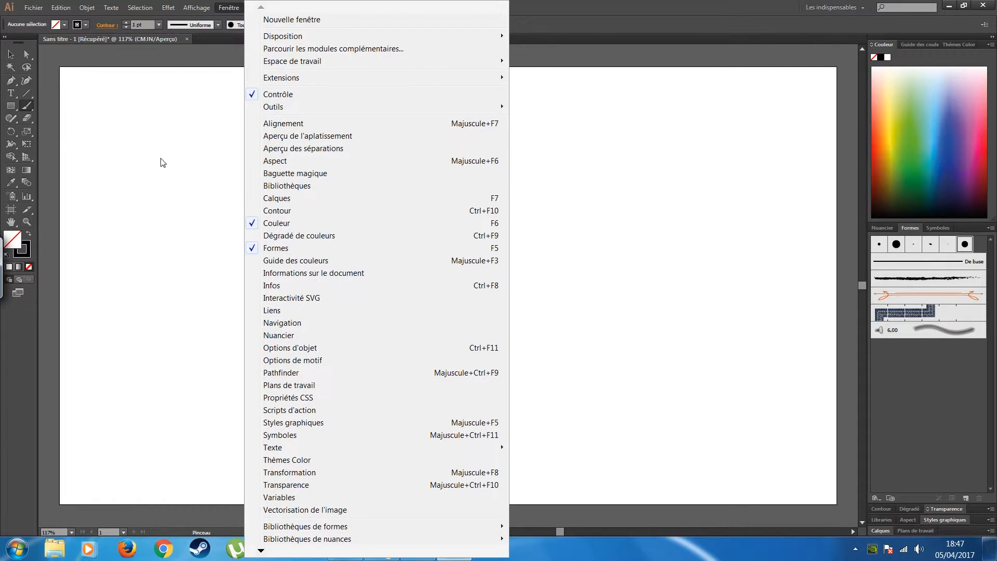
{"action": "left_click", "coordinate": [11, 107]}
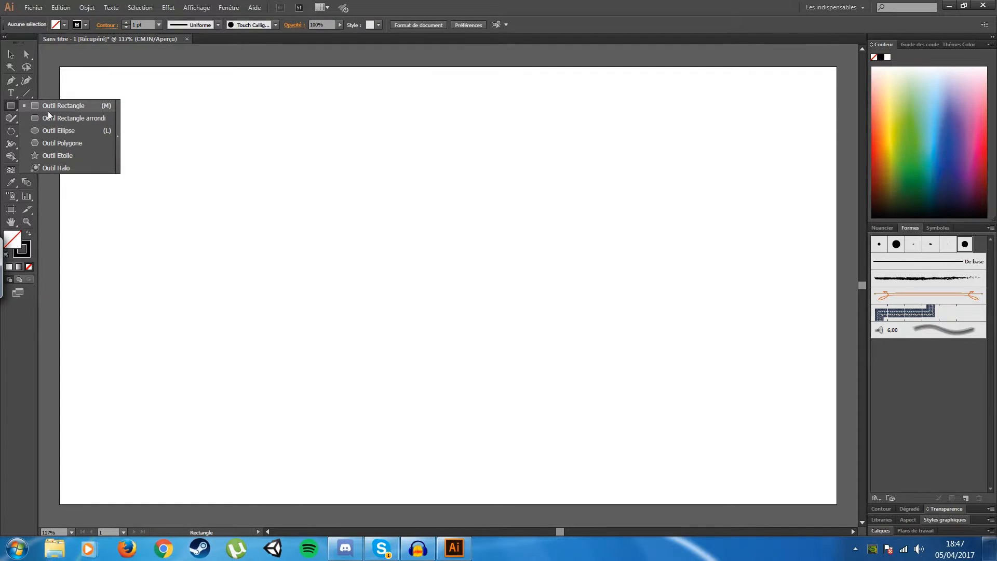
{"action": "left_click", "coordinate": [60, 131]}
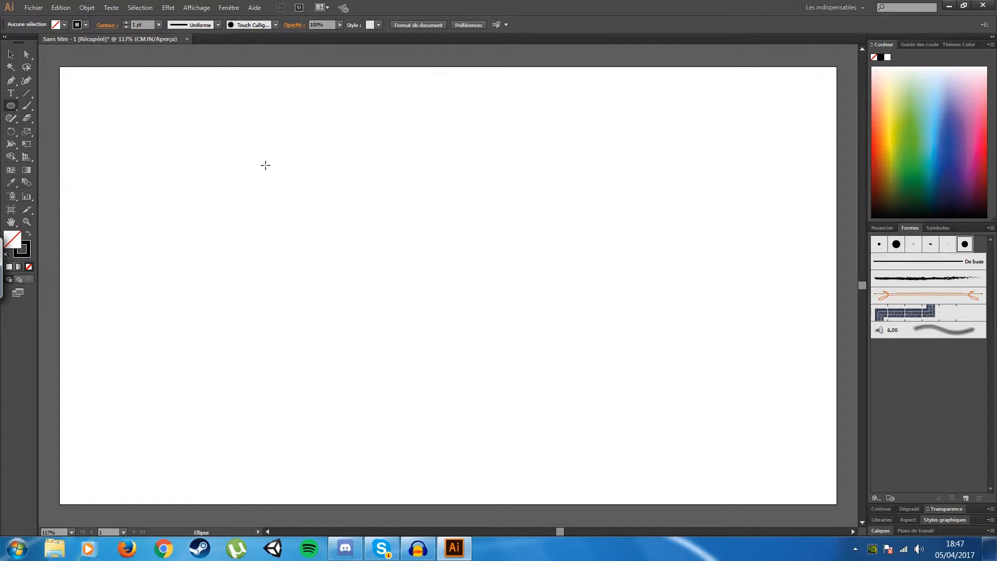
{"action": "left_click_drag", "start_coordinate": [258, 157], "coordinate": [482, 169]}
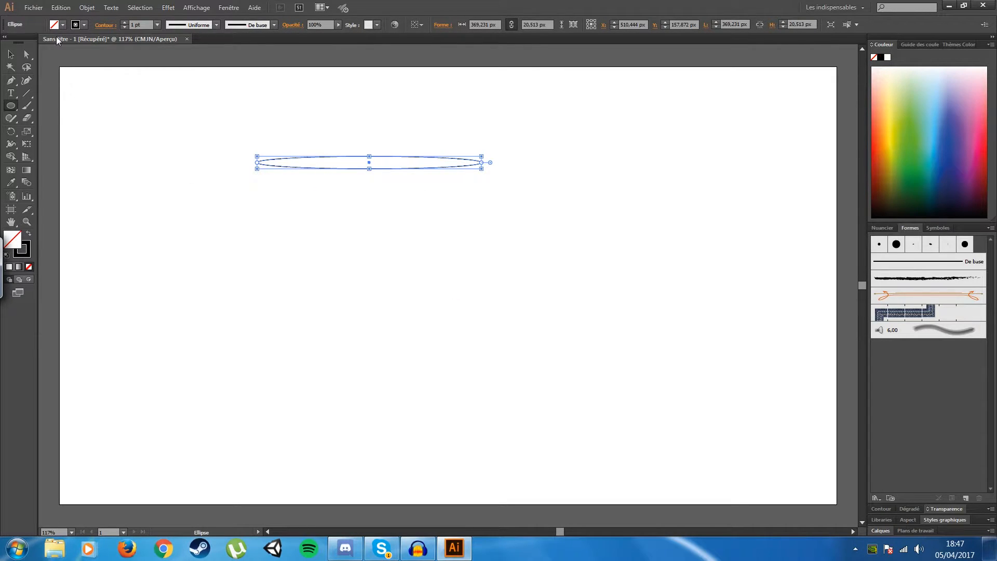
{"action": "left_click", "coordinate": [63, 25]}
{"action": "left_click", "coordinate": [28, 43]}
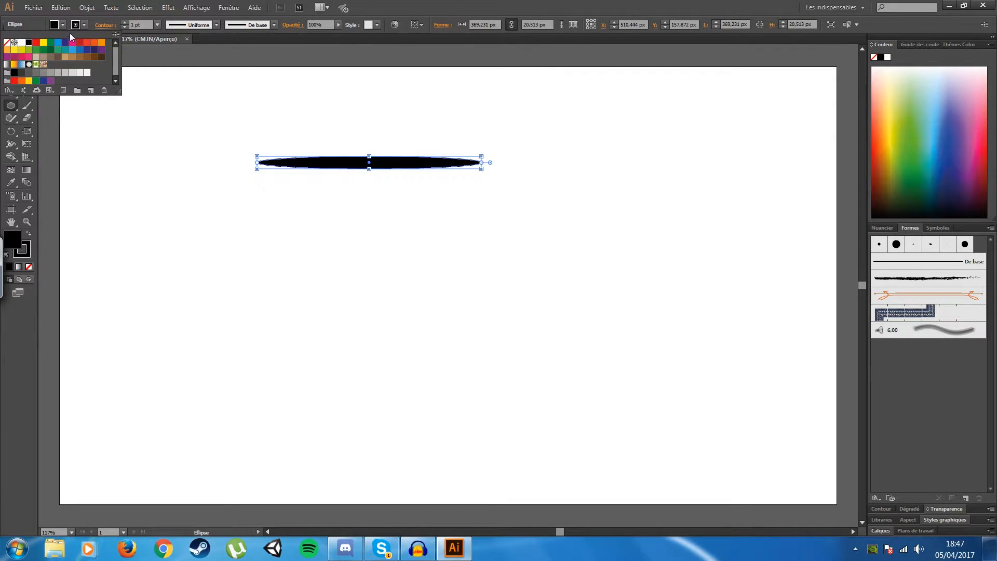
Create a new art brush (Forme artistique) named "Brush" from the black ellipse, keeping the default options.
{"action": "left_click", "coordinate": [10, 54]}
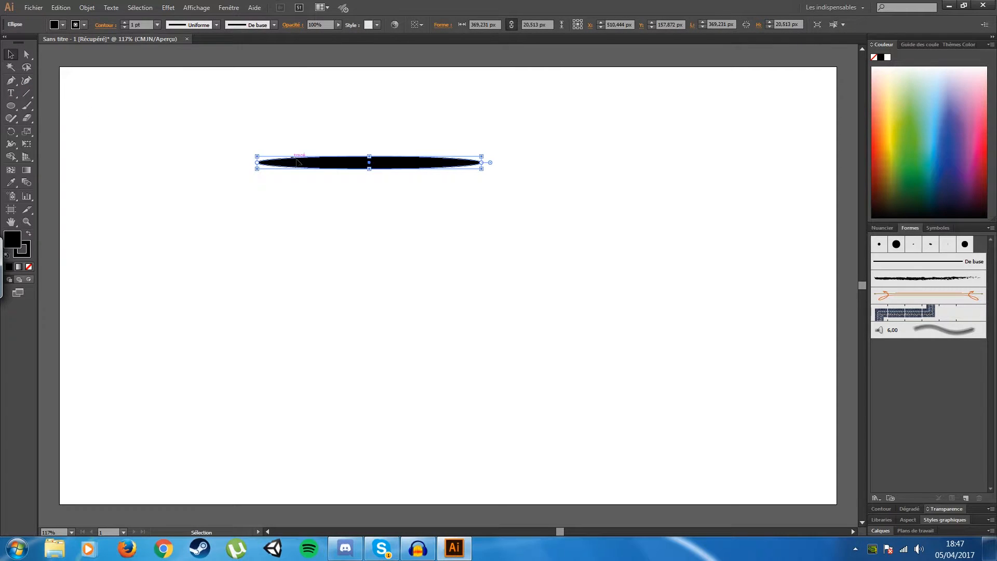
{"action": "mouse_move", "coordinate": [334, 162]}
{"action": "left_mouse_down"}
{"action": "mouse_move", "coordinate": [781, 263]}
{"action": "mouse_move", "coordinate": [929, 376]}
{"action": "left_mouse_up"}
{"action": "left_click", "coordinate": [55, 73]}
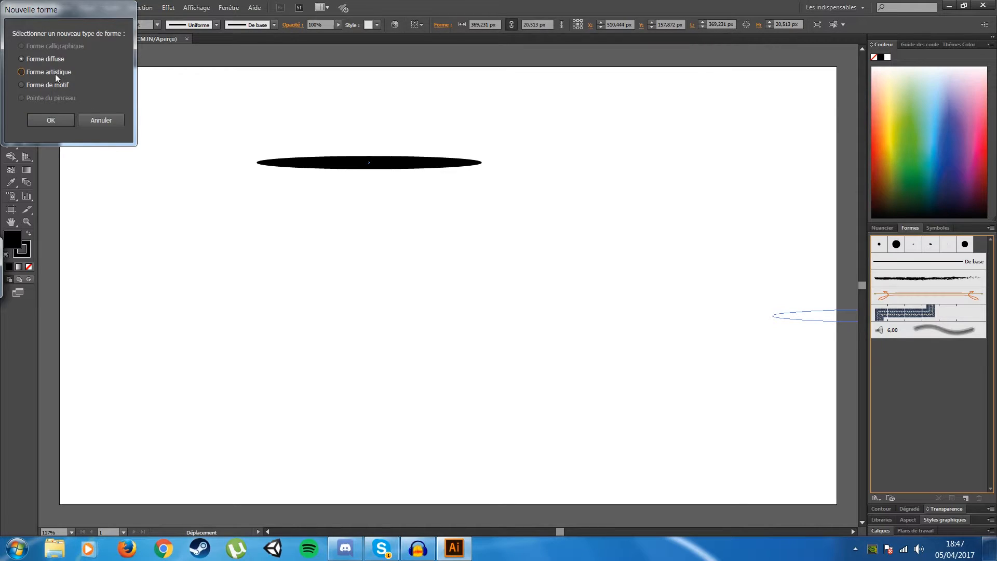
{"action": "left_click", "coordinate": [59, 117]}
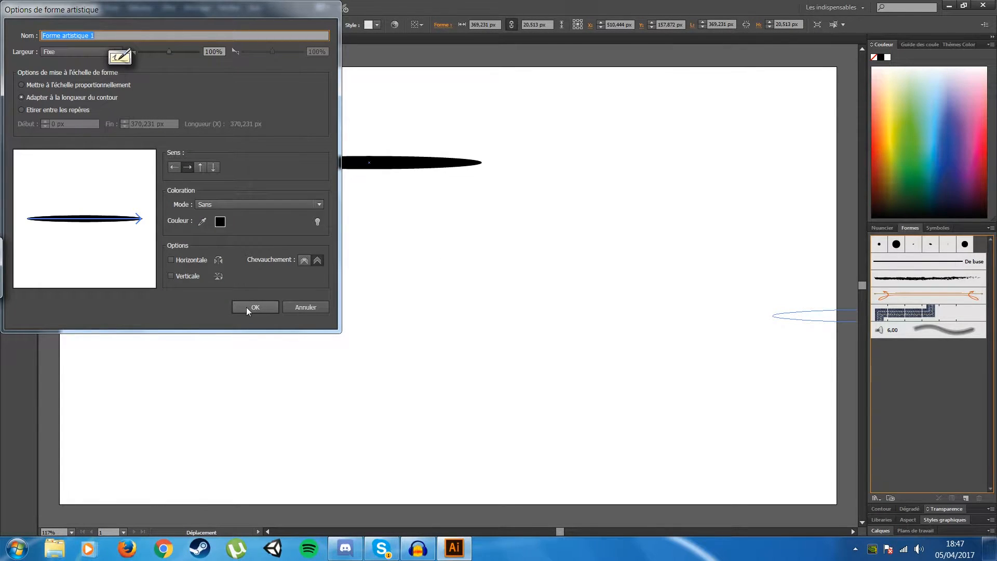
{"action": "type", "text": "Brush"}
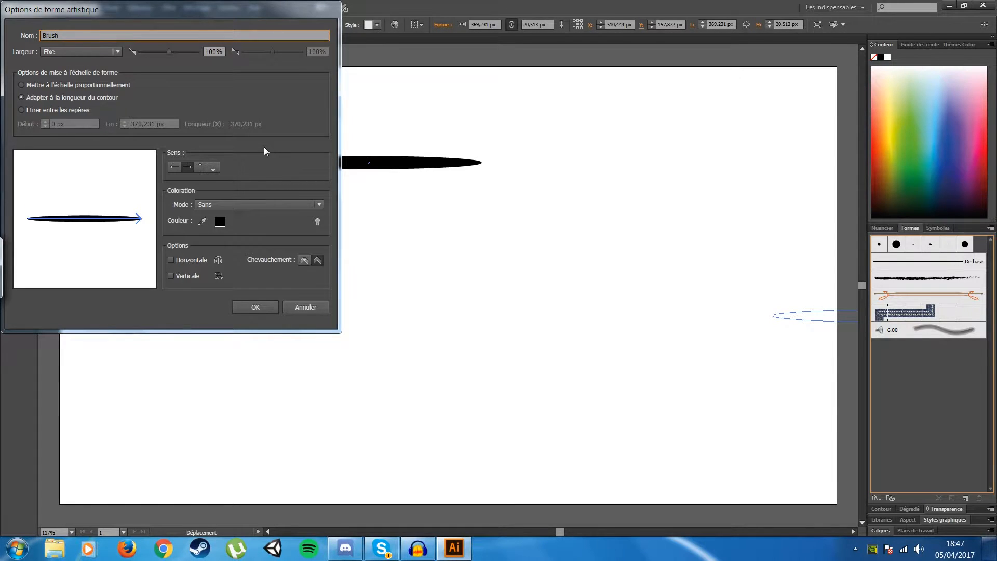
{"action": "key", "text": "Return"}
Undo the brush stroke applied to the source ellipse and delete the ellipse from the artboard.
{"action": "left_click", "coordinate": [949, 314]}
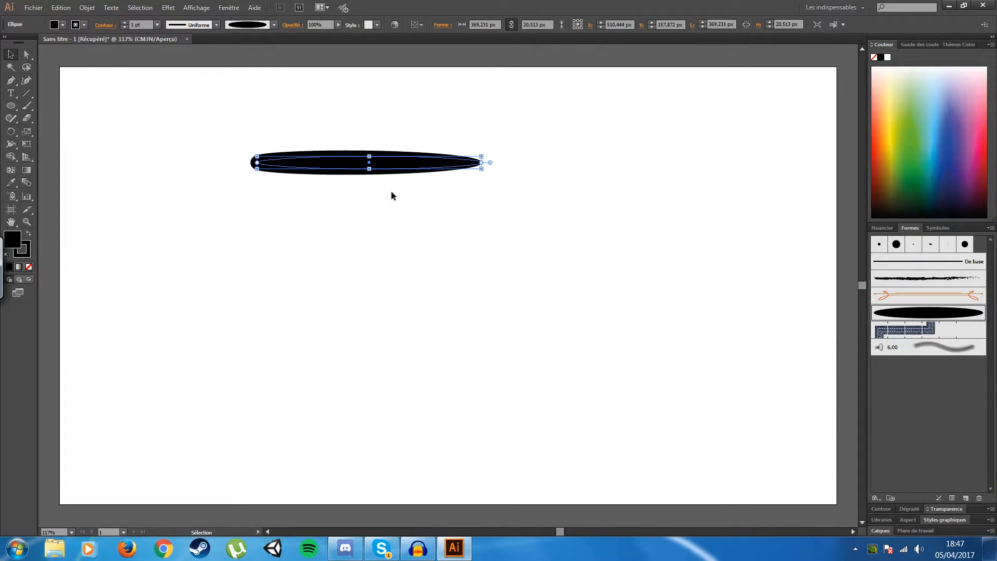
{"action": "key", "text": "ctrl+z"}
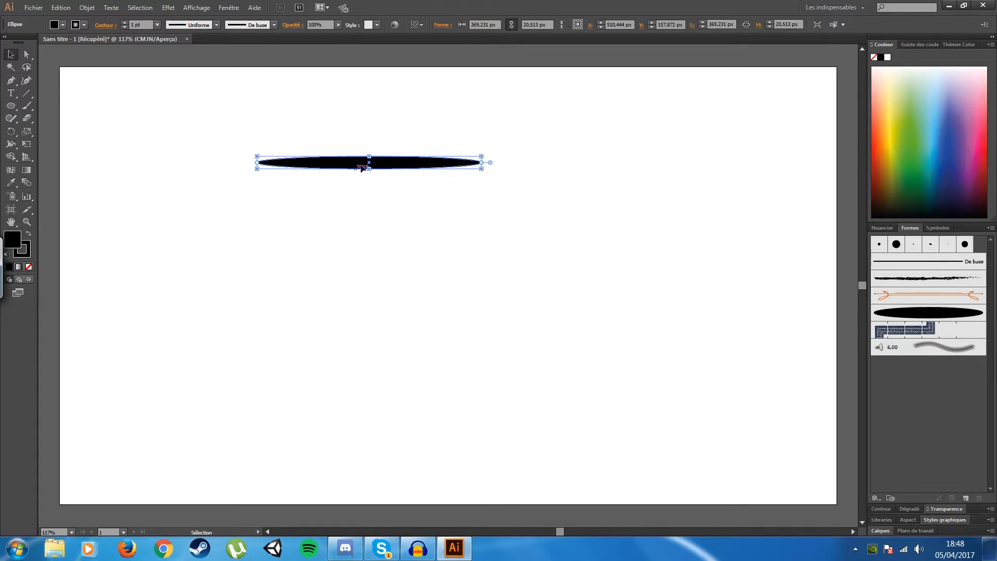
{"action": "key", "text": "Delete"}
Paint a curve and two S shapes with the new art brush, plus one S with the round calligraphic brush for comparison.
{"action": "left_click", "coordinate": [954, 315]}
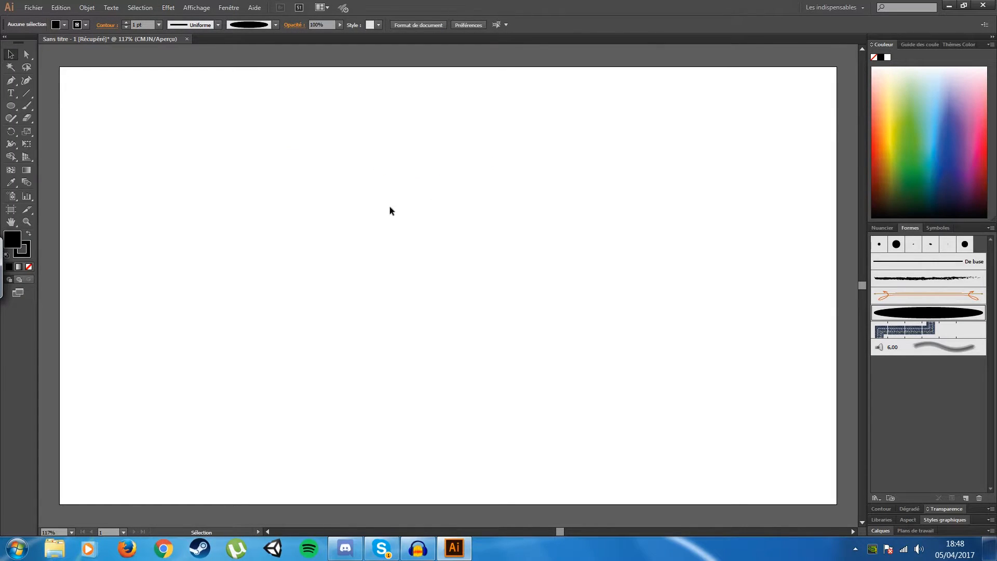
{"action": "left_click", "coordinate": [27, 106]}
{"action": "mouse_move", "coordinate": [308, 156]}
{"action": "left_mouse_down"}
{"action": "mouse_move", "coordinate": [347, 198]}
{"action": "mouse_move", "coordinate": [332, 264]}
{"action": "left_mouse_up"}
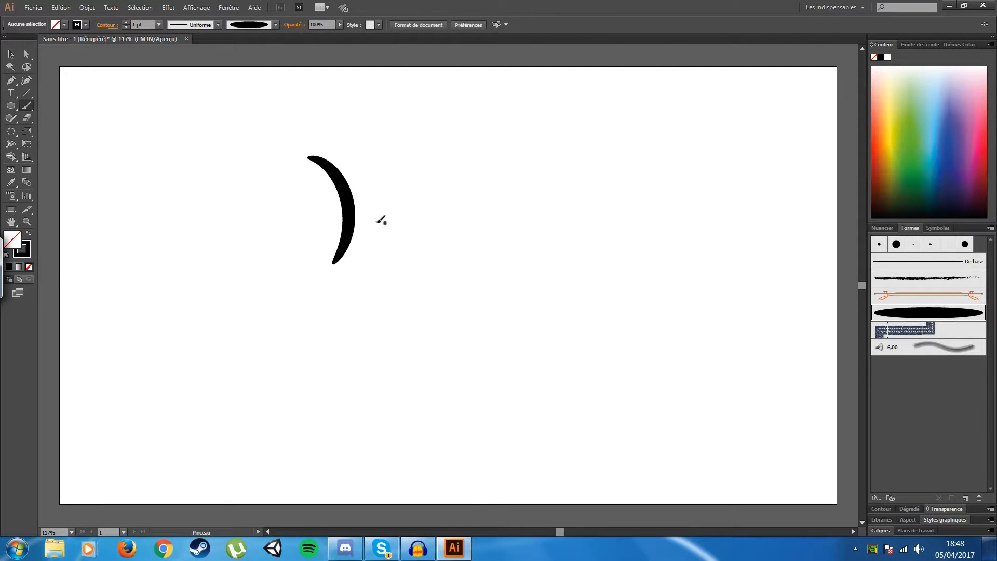
{"action": "left_click_drag", "start_coordinate": [425, 238], "coordinate": [398, 237]}
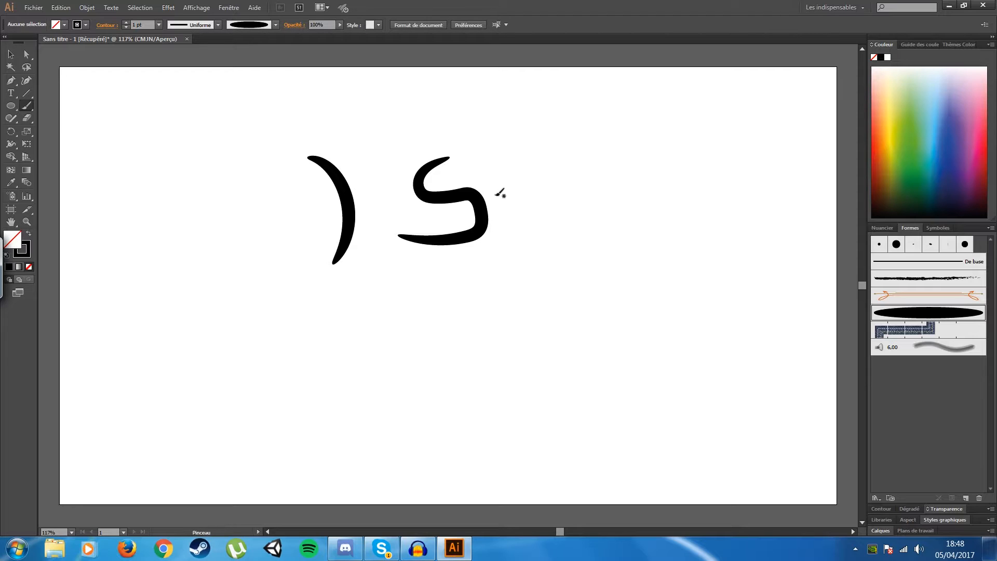
{"action": "mouse_move", "coordinate": [554, 167]}
{"action": "left_mouse_down"}
{"action": "mouse_move", "coordinate": [529, 171]}
{"action": "mouse_move", "coordinate": [579, 217]}
{"action": "mouse_move", "coordinate": [529, 239]}
{"action": "left_mouse_up"}
{"action": "left_click", "coordinate": [965, 244]}
{"action": "mouse_move", "coordinate": [646, 157]}
{"action": "left_mouse_down"}
{"action": "mouse_move", "coordinate": [641, 208]}
{"action": "mouse_move", "coordinate": [589, 246]}
{"action": "left_mouse_up"}
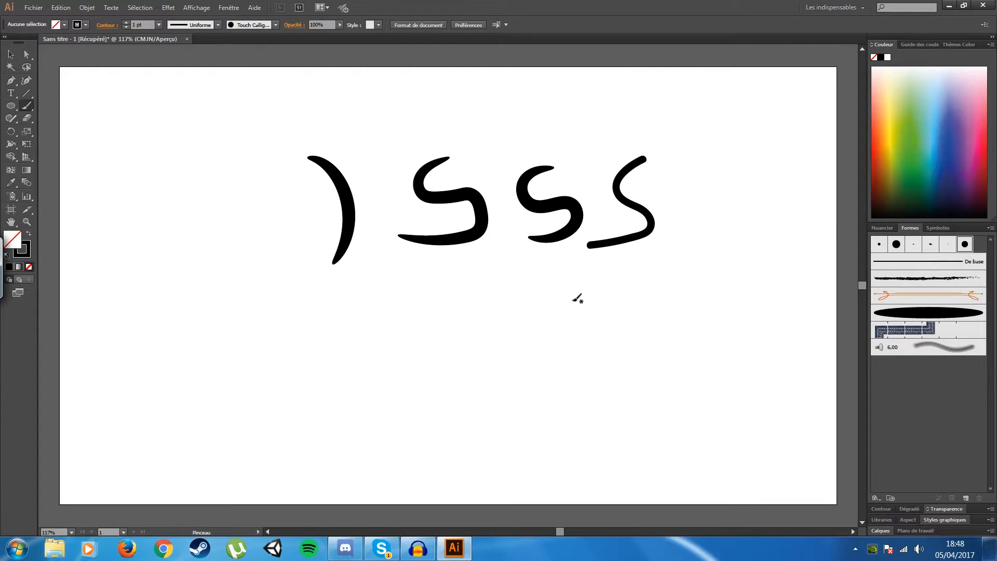
Delete all the test strokes from the artboard.
{"action": "key", "text": "v"}
{"action": "key", "text": "ctrl+a"}
{"action": "key", "text": "Delete"}
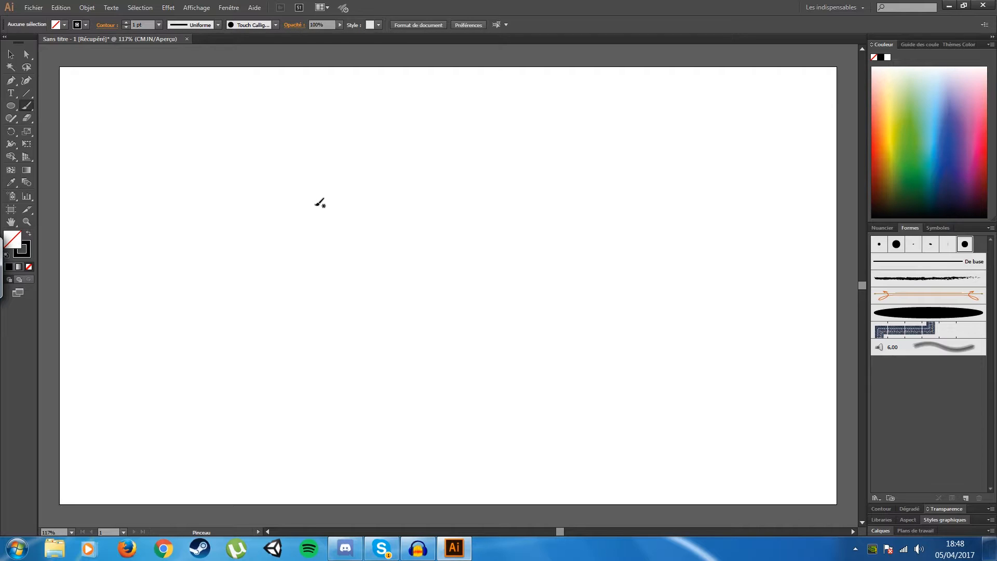
Paint the letters S and i with the tapered elliptical art brush to begin the word "Signa".
{"action": "mouse_move", "coordinate": [318, 185]}
{"action": "left_mouse_down"}
{"action": "mouse_move", "coordinate": [311, 221]}
{"action": "mouse_move", "coordinate": [340, 225]}
{"action": "mouse_move", "coordinate": [337, 261]}
{"action": "mouse_move", "coordinate": [303, 270]}
{"action": "left_mouse_up"}
{"action": "key", "text": "ctrl+z"}
{"action": "left_click", "coordinate": [919, 313]}
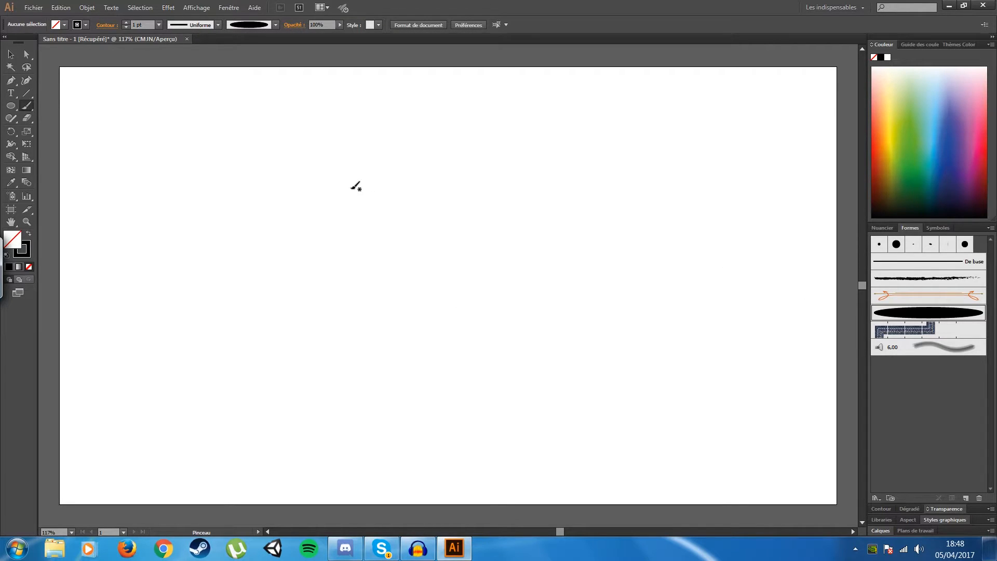
{"action": "mouse_move", "coordinate": [332, 181]}
{"action": "left_mouse_down"}
{"action": "mouse_move", "coordinate": [306, 201]}
{"action": "mouse_move", "coordinate": [327, 223]}
{"action": "mouse_move", "coordinate": [357, 226]}
{"action": "mouse_move", "coordinate": [360, 261]}
{"action": "mouse_move", "coordinate": [308, 276]}
{"action": "left_mouse_up"}
{"action": "mouse_move", "coordinate": [378, 216]}
{"action": "left_mouse_down"}
{"action": "mouse_move", "coordinate": [374, 237]}
{"action": "mouse_move", "coordinate": [403, 266]}
{"action": "left_mouse_up"}
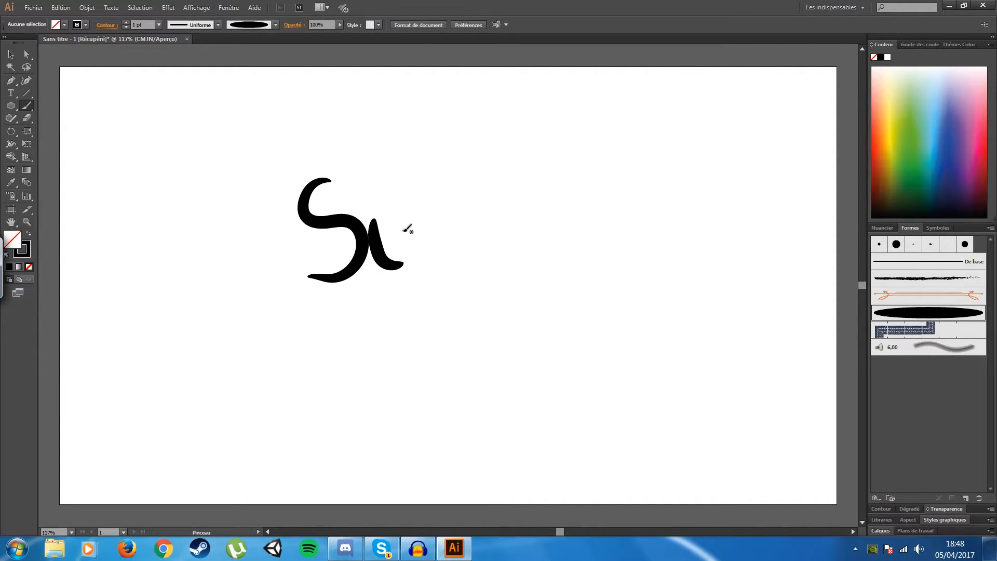
Try several versions of the letter g beside the i and undo them all.
{"action": "mouse_move", "coordinate": [409, 220]}
{"action": "left_mouse_down"}
{"action": "mouse_move", "coordinate": [398, 233]}
{"action": "mouse_move", "coordinate": [422, 241]}
{"action": "mouse_move", "coordinate": [386, 285]}
{"action": "mouse_move", "coordinate": [431, 274]}
{"action": "mouse_move", "coordinate": [408, 283]}
{"action": "left_mouse_up"}
{"action": "key", "text": "ctrl+z"}
{"action": "key", "text": "ctrl+z"}
{"action": "key", "text": "ctrl+z"}
{"action": "mouse_move", "coordinate": [415, 220]}
{"action": "left_mouse_down"}
{"action": "mouse_move", "coordinate": [439, 228]}
{"action": "mouse_move", "coordinate": [407, 250]}
{"action": "mouse_move", "coordinate": [439, 224]}
{"action": "mouse_move", "coordinate": [430, 236]}
{"action": "mouse_move", "coordinate": [390, 230]}
{"action": "left_mouse_up"}
{"action": "key", "text": "ctrl+z"}
{"action": "key", "text": "ctrl+z"}
{"action": "key", "text": "ctrl+z"}
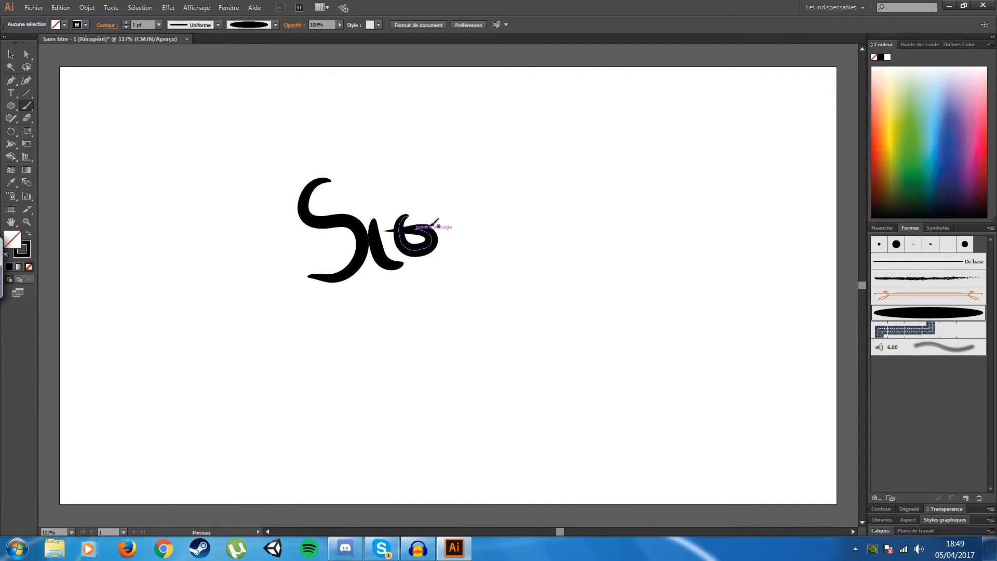
{"action": "key", "text": "ctrl+z"}
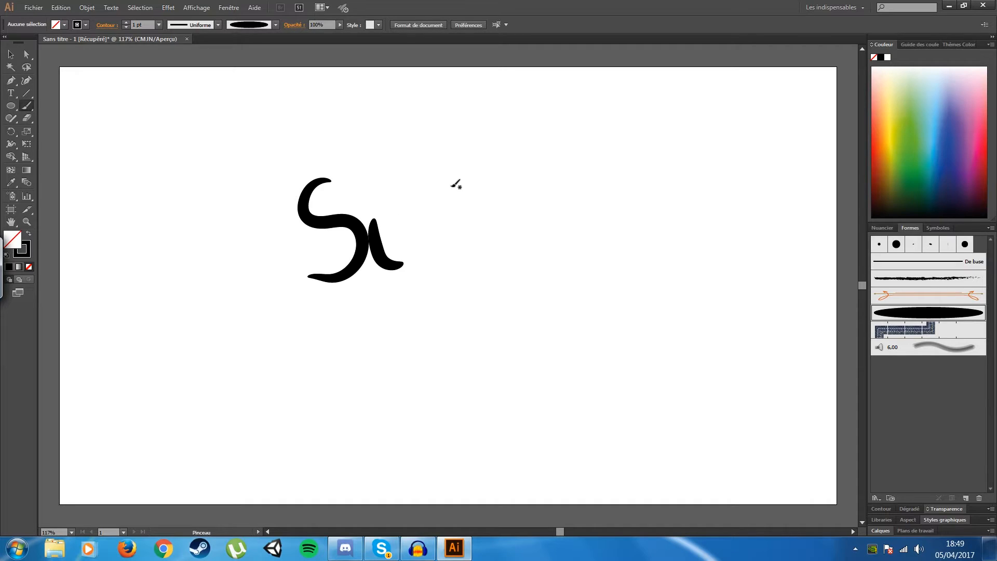
Paint the letters g, n and a after the i with the art brush to complete "Signa".
{"action": "mouse_move", "coordinate": [414, 215]}
{"action": "left_mouse_down"}
{"action": "mouse_move", "coordinate": [397, 234]}
{"action": "mouse_move", "coordinate": [418, 247]}
{"action": "mouse_move", "coordinate": [423, 227]}
{"action": "mouse_move", "coordinate": [438, 274]}
{"action": "mouse_move", "coordinate": [411, 295]}
{"action": "mouse_move", "coordinate": [389, 295]}
{"action": "left_mouse_up"}
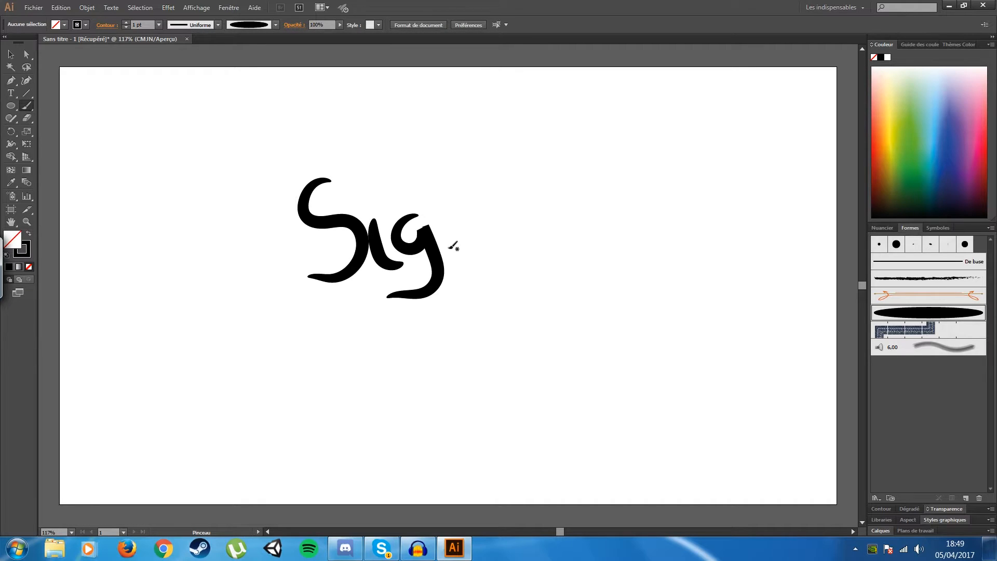
{"action": "left_click_drag", "start_coordinate": [451, 251], "coordinate": [459, 212]}
{"action": "left_click_drag", "start_coordinate": [475, 254], "coordinate": [479, 255]}
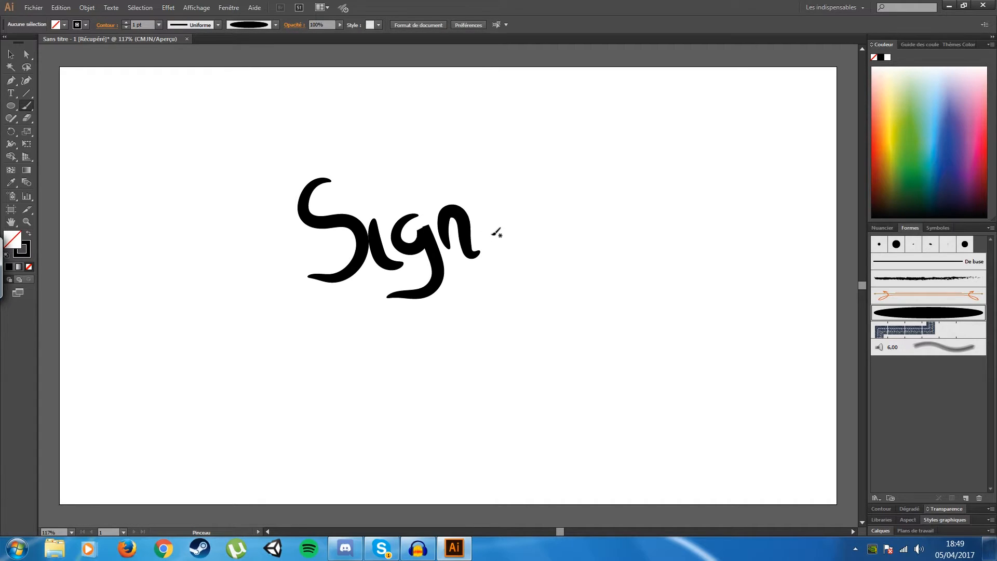
{"action": "mouse_move", "coordinate": [493, 211]}
{"action": "left_mouse_down"}
{"action": "mouse_move", "coordinate": [484, 233]}
{"action": "mouse_move", "coordinate": [501, 235]}
{"action": "mouse_move", "coordinate": [502, 225]}
{"action": "mouse_move", "coordinate": [519, 248]}
{"action": "left_mouse_up"}
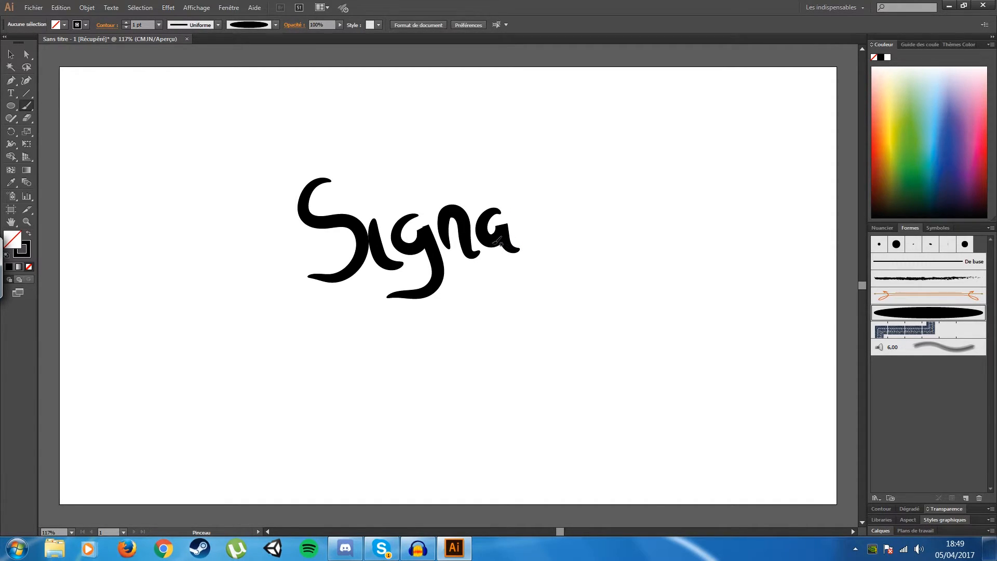
Rotate the i more upright and move the g, n and a down slightly to line the letters up.
{"action": "left_click", "coordinate": [11, 53]}
{"action": "left_click", "coordinate": [407, 266]}
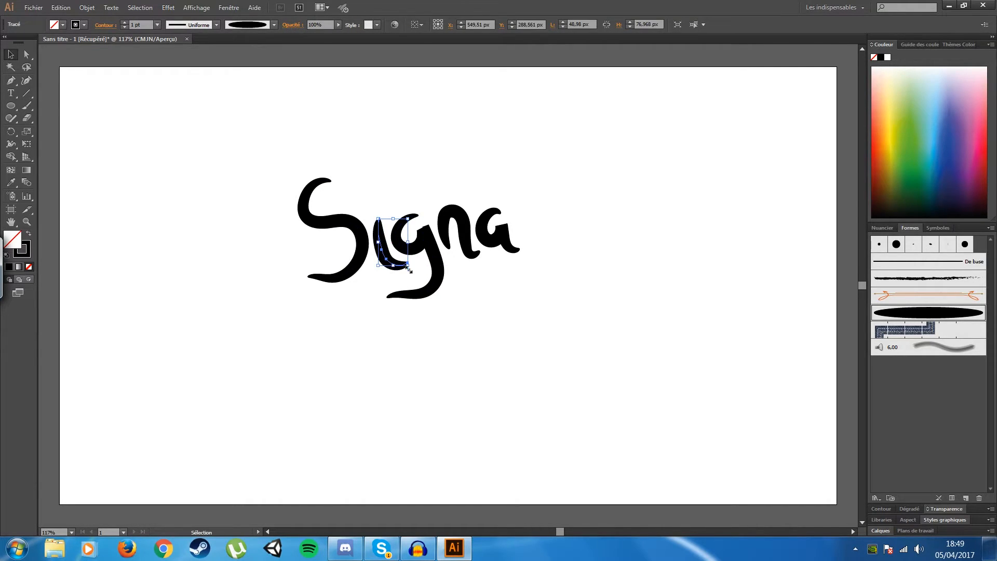
{"action": "mouse_move", "coordinate": [411, 270]}
{"action": "left_mouse_down"}
{"action": "mouse_move", "coordinate": [389, 253]}
{"action": "mouse_move", "coordinate": [425, 252]}
{"action": "left_mouse_up"}
{"action": "left_click", "coordinate": [390, 252]}
{"action": "mouse_move", "coordinate": [460, 223]}
{"action": "left_mouse_down"}
{"action": "mouse_move", "coordinate": [467, 245]}
{"action": "mouse_move", "coordinate": [491, 255]}
{"action": "left_mouse_up"}
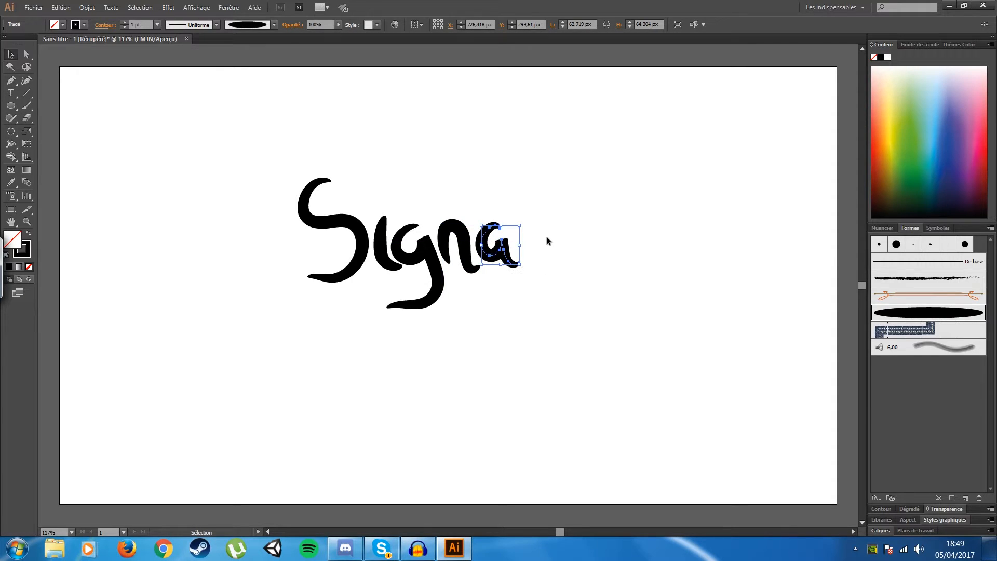
{"action": "left_click", "coordinate": [527, 260]}
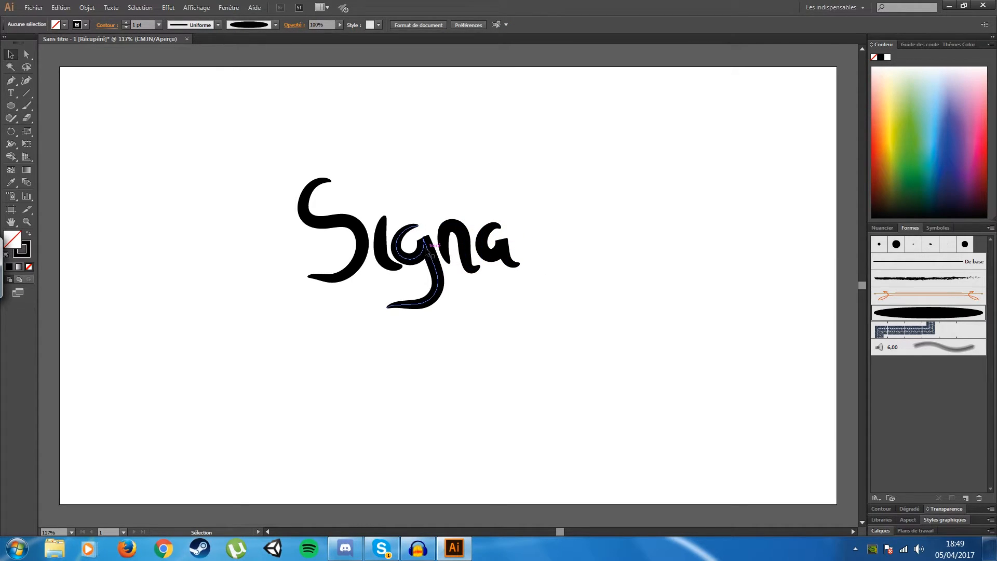
Shift the g, n and a slightly to the right to even out the letter spacing.
{"action": "left_click_drag", "start_coordinate": [426, 248], "coordinate": [469, 238]}
{"action": "left_click", "coordinate": [528, 227]}
{"action": "left_click_drag", "start_coordinate": [507, 251], "coordinate": [514, 251]}
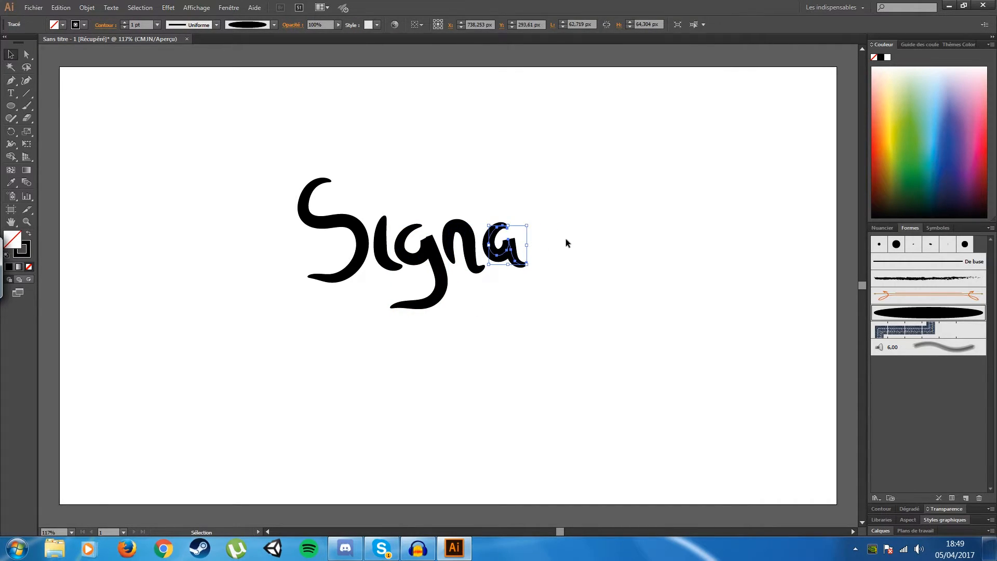
Try a thick accent stroke along the outer side of the S and undo it.
{"action": "left_click", "coordinate": [568, 239]}
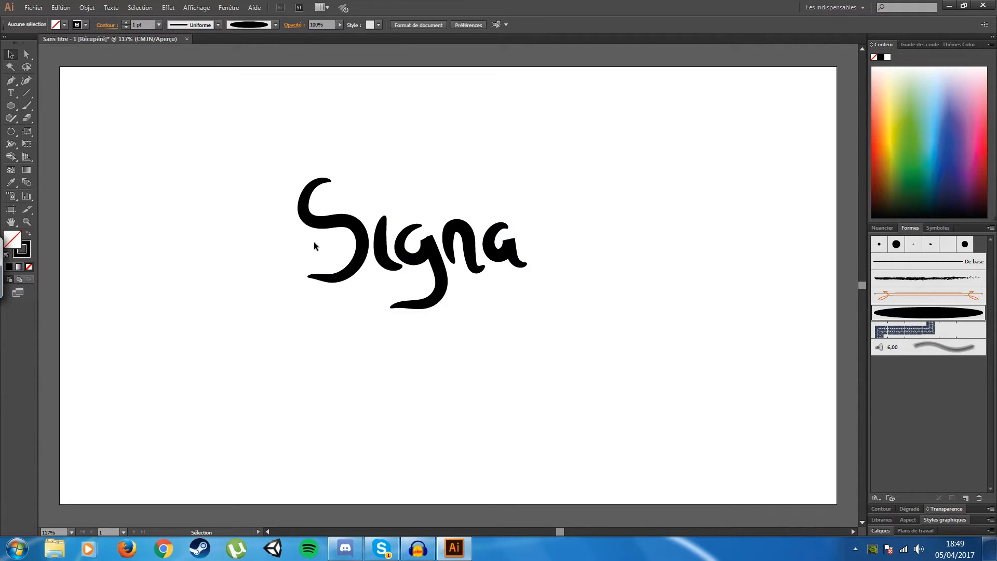
{"action": "left_click", "coordinate": [29, 108]}
{"action": "mouse_move", "coordinate": [290, 207]}
{"action": "left_mouse_down"}
{"action": "mouse_move", "coordinate": [304, 242]}
{"action": "mouse_move", "coordinate": [332, 243]}
{"action": "mouse_move", "coordinate": [326, 270]}
{"action": "left_mouse_up"}
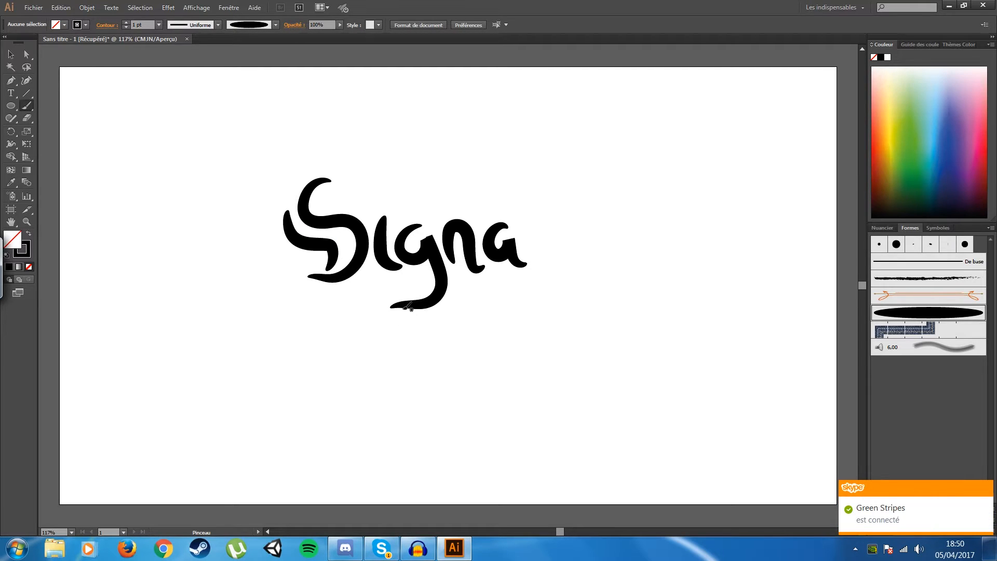
{"action": "key", "text": "ctrl+z"}
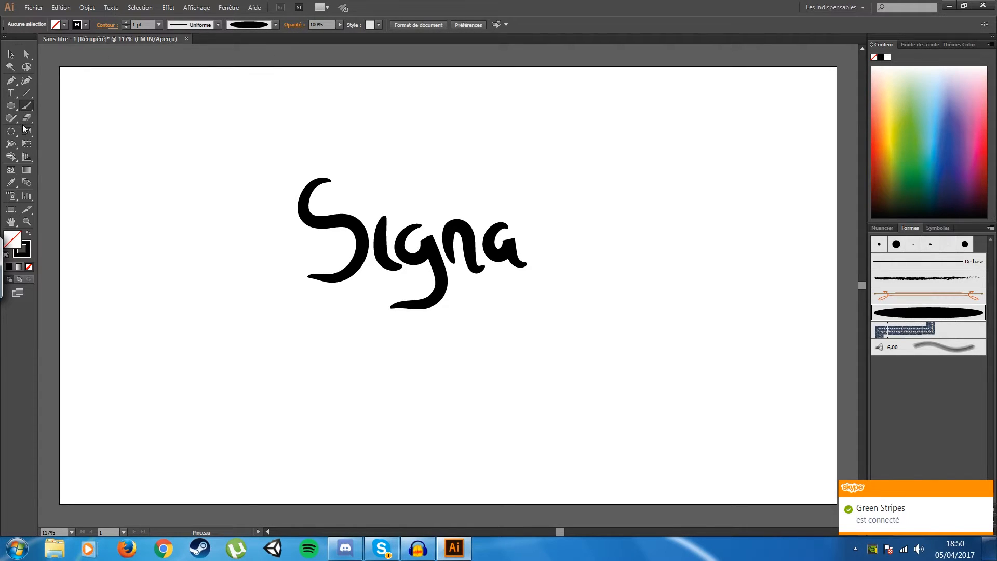
Draw a thin ellipse about 233 by 8.5 px above the lettering and fill it with black.
{"action": "left_click", "coordinate": [10, 106]}
{"action": "left_click_drag", "start_coordinate": [184, 104], "coordinate": [326, 109]}
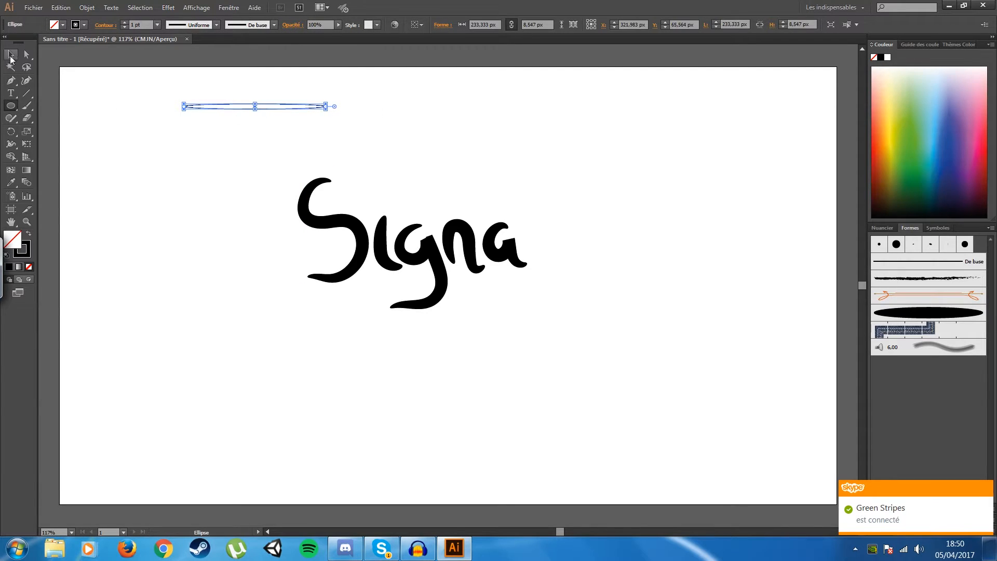
{"action": "left_click", "coordinate": [63, 25]}
{"action": "left_click", "coordinate": [29, 42]}
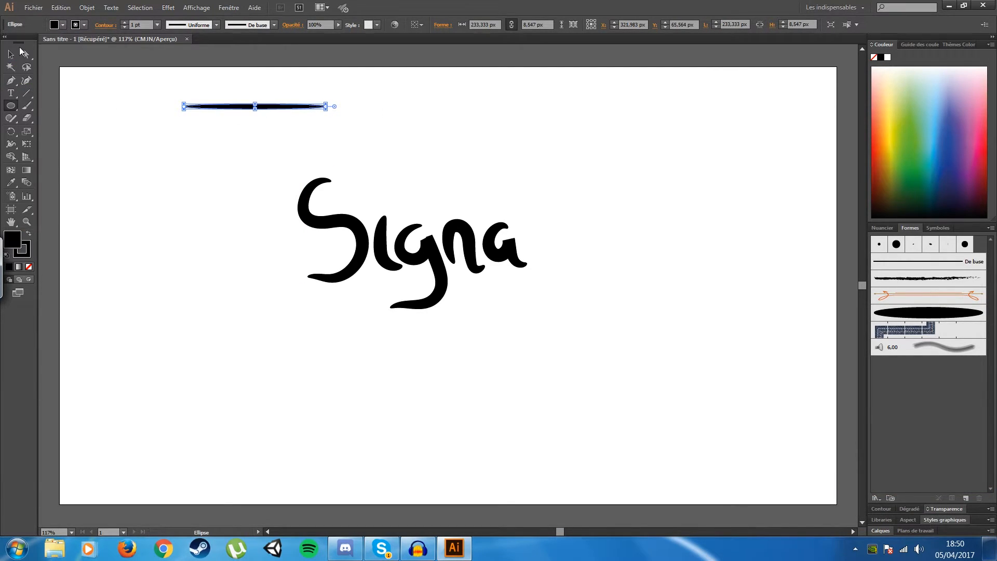
Turn the thin ellipse into a new art brush with the default options and delete the ellipse from the artboard.
{"action": "left_click", "coordinate": [10, 54]}
{"action": "left_click_drag", "start_coordinate": [270, 108], "coordinate": [927, 406]}
{"action": "left_click", "coordinate": [52, 71]}
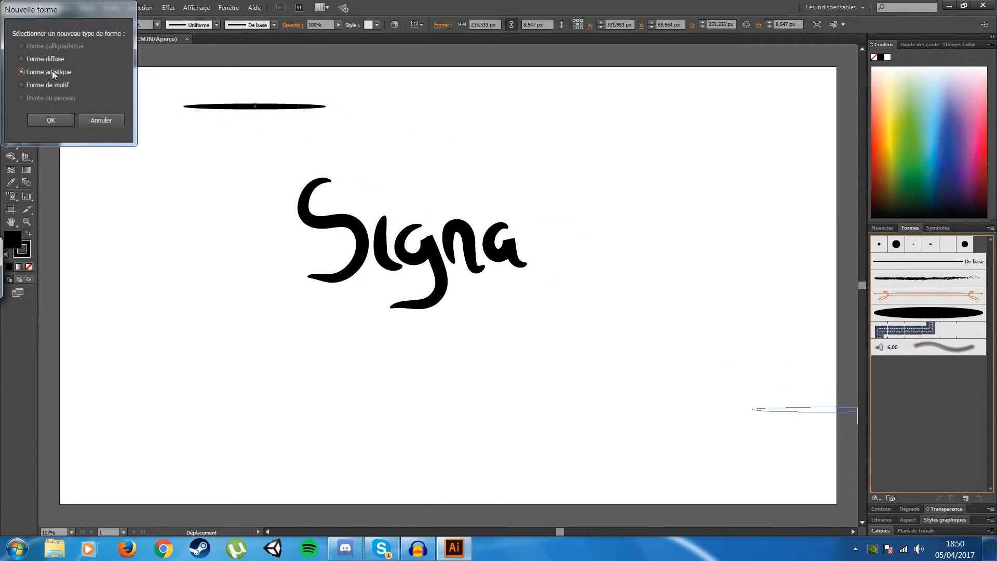
{"action": "left_click", "coordinate": [54, 118]}
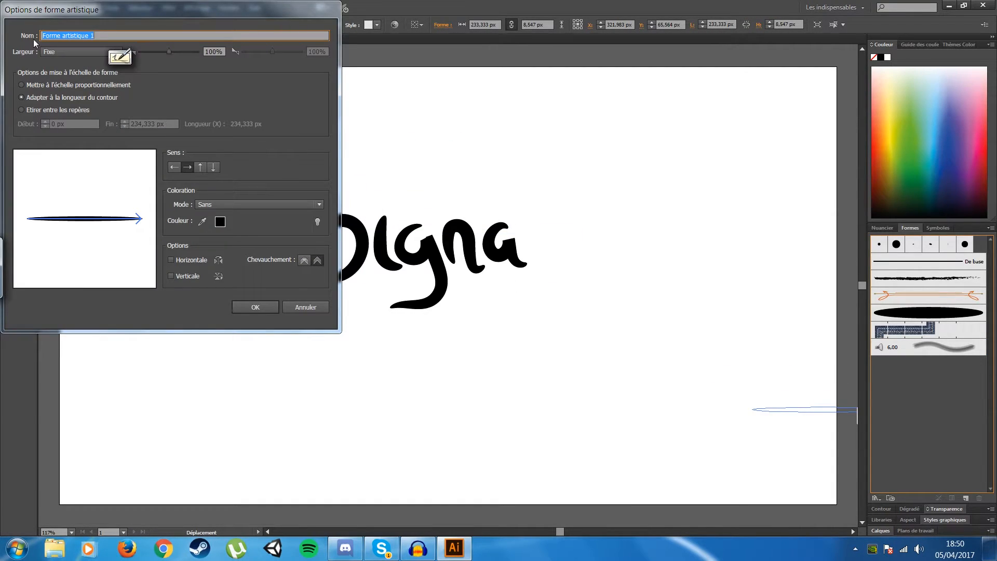
{"action": "left_click", "coordinate": [250, 310]}
{"action": "key", "text": "Delete"}
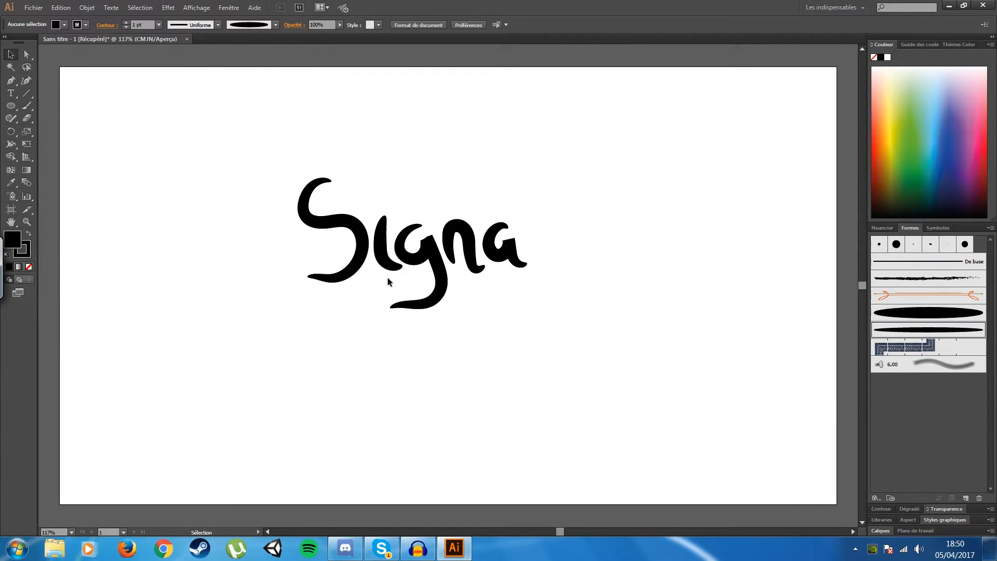
Paint wavy accent strokes beneath and above the letters i, g, n and a with the thinner art brush.
{"action": "left_click", "coordinate": [26, 105]}
{"action": "left_click_drag", "start_coordinate": [367, 271], "coordinate": [390, 279]}
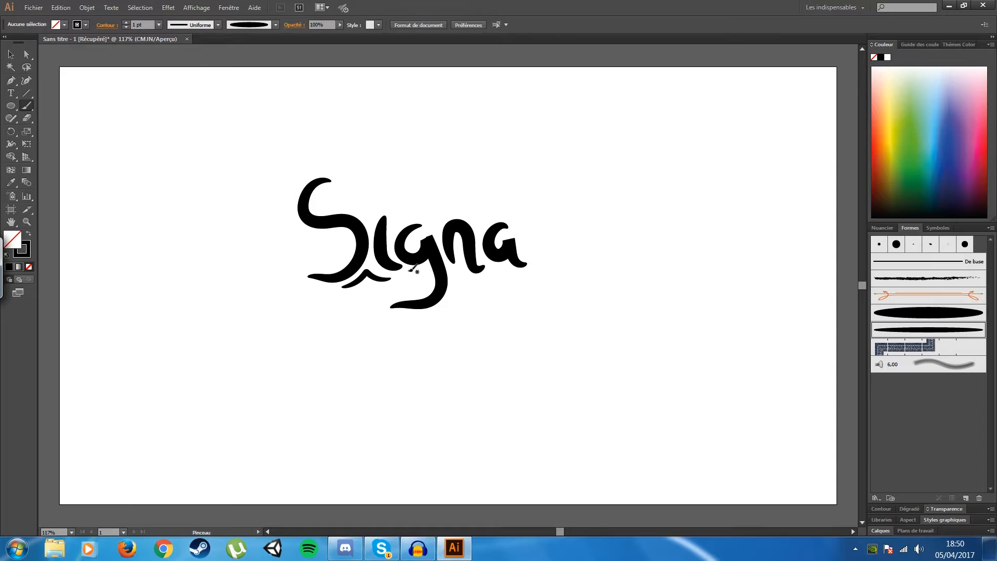
{"action": "left_click_drag", "start_coordinate": [430, 275], "coordinate": [404, 296]}
{"action": "left_click_drag", "start_coordinate": [503, 274], "coordinate": [525, 275]}
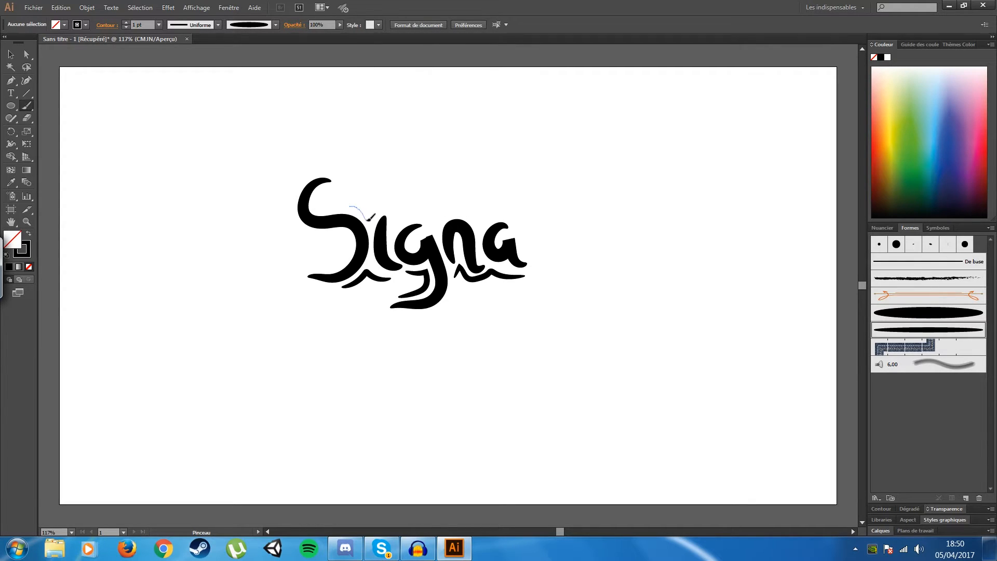
{"action": "left_click_drag", "start_coordinate": [414, 212], "coordinate": [511, 214]}
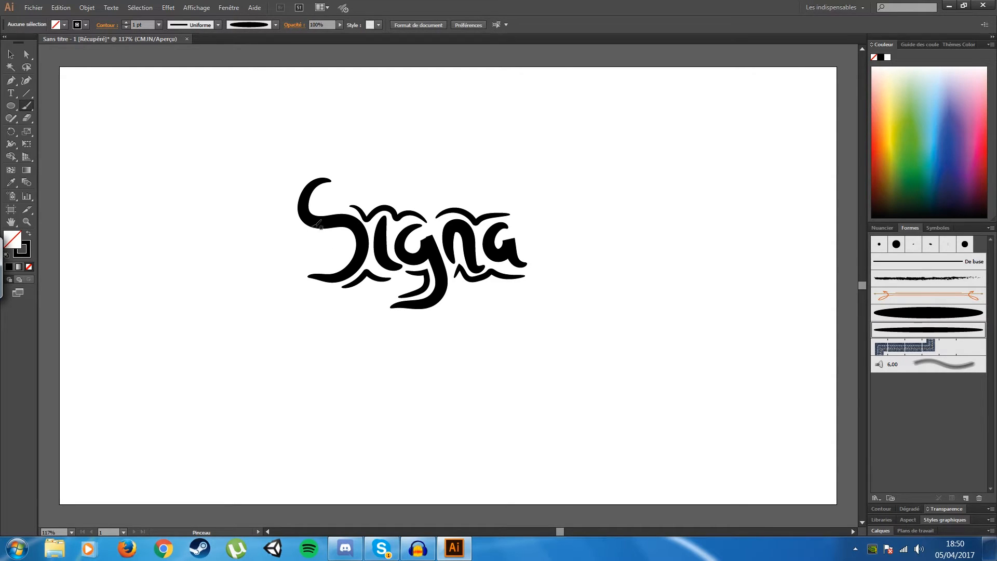
Paint three thin vertical lines inside the lower bowl of the S with the 5 pt round brush.
{"action": "left_click", "coordinate": [967, 244]}
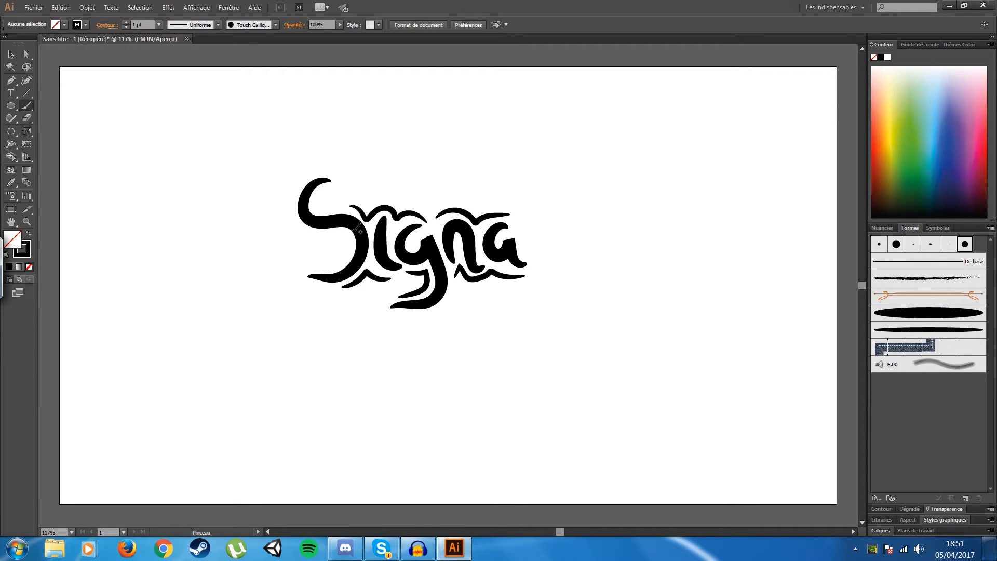
{"action": "left_click", "coordinate": [878, 244]}
{"action": "left_click_drag", "start_coordinate": [329, 224], "coordinate": [329, 270]}
{"action": "left_click_drag", "start_coordinate": [339, 225], "coordinate": [339, 274]}
{"action": "key", "text": "ctrl+z"}
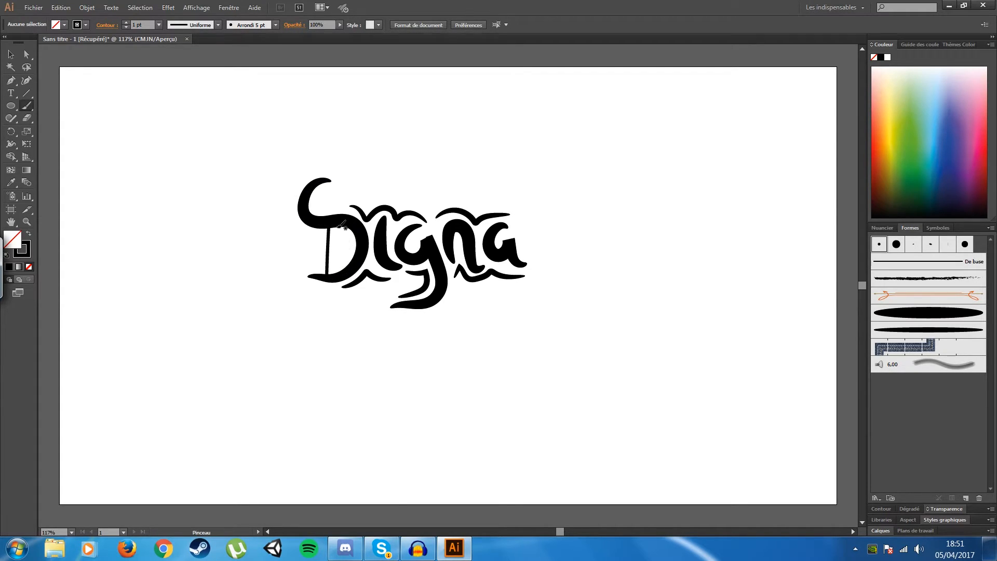
{"action": "mouse_move", "coordinate": [337, 227]}
{"action": "left_mouse_down"}
{"action": "mouse_move", "coordinate": [336, 275]}
{"action": "mouse_move", "coordinate": [344, 238]}
{"action": "mouse_move", "coordinate": [344, 274]}
{"action": "left_mouse_up"}
{"action": "key", "text": "ctrl+z"}
{"action": "left_click_drag", "start_coordinate": [347, 228], "coordinate": [344, 275]}
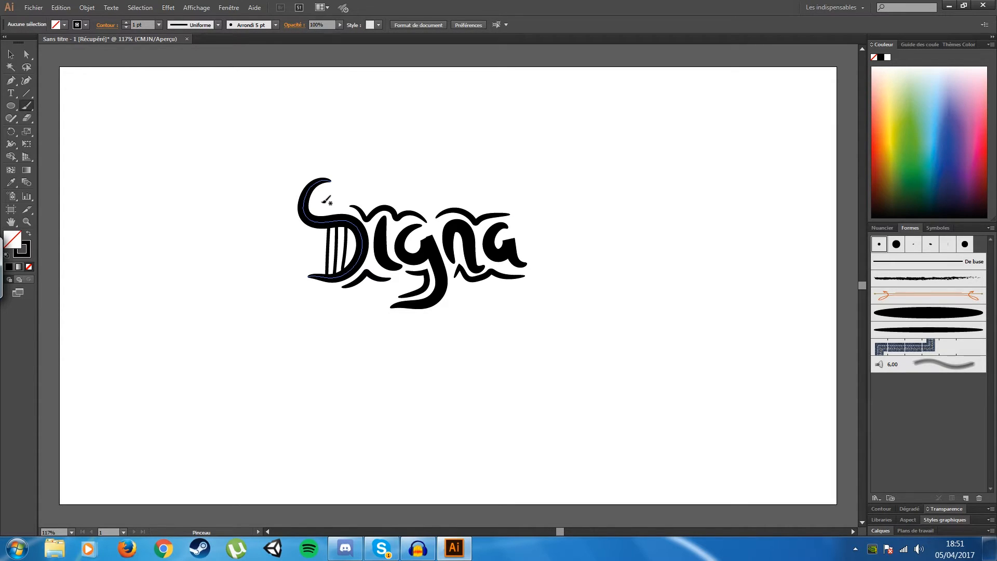
{"action": "mouse_move", "coordinate": [322, 193]}
{"action": "left_mouse_down"}
{"action": "mouse_move", "coordinate": [336, 207]}
{"action": "mouse_move", "coordinate": [321, 208]}
{"action": "left_mouse_up"}
{"action": "key", "text": "ctrl+z"}
{"action": "key", "text": "ctrl+z"}
Paint a small cross inside the upper curve of the S and two short dashes after the a with the thinner art brush.
{"action": "left_click", "coordinate": [948, 328]}
{"action": "left_click_drag", "start_coordinate": [323, 193], "coordinate": [335, 206]}
{"action": "left_click_drag", "start_coordinate": [335, 193], "coordinate": [322, 206]}
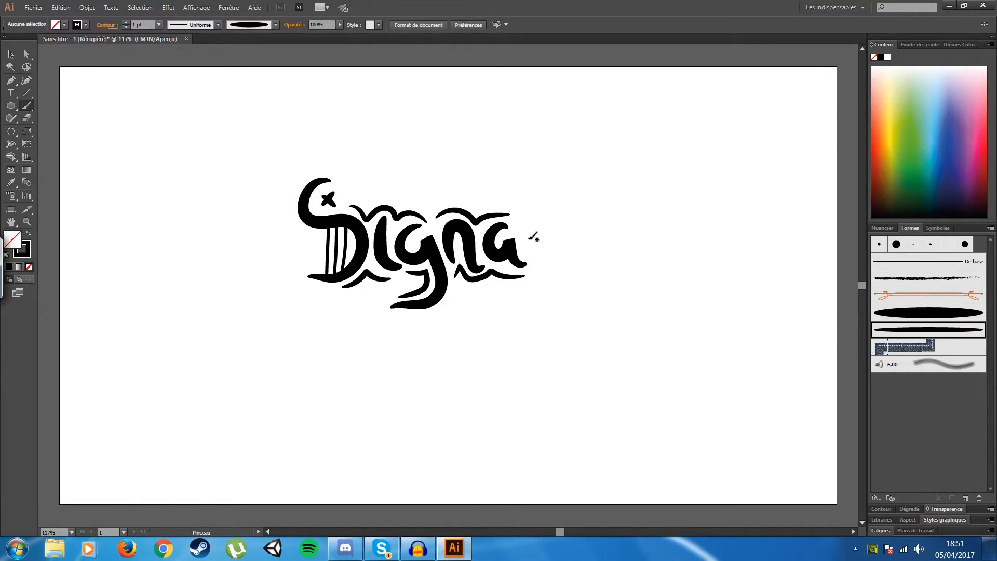
{"action": "mouse_move", "coordinate": [555, 225]}
{"action": "left_mouse_down"}
{"action": "mouse_move", "coordinate": [555, 248]}
{"action": "mouse_move", "coordinate": [541, 228]}
{"action": "mouse_move", "coordinate": [541, 249]}
{"action": "left_mouse_up"}
{"action": "key", "text": "ctrl+z"}
Try accent strokes before the S with the thin and thick art brushes and undo them.
{"action": "left_click_drag", "start_coordinate": [277, 250], "coordinate": [310, 259]}
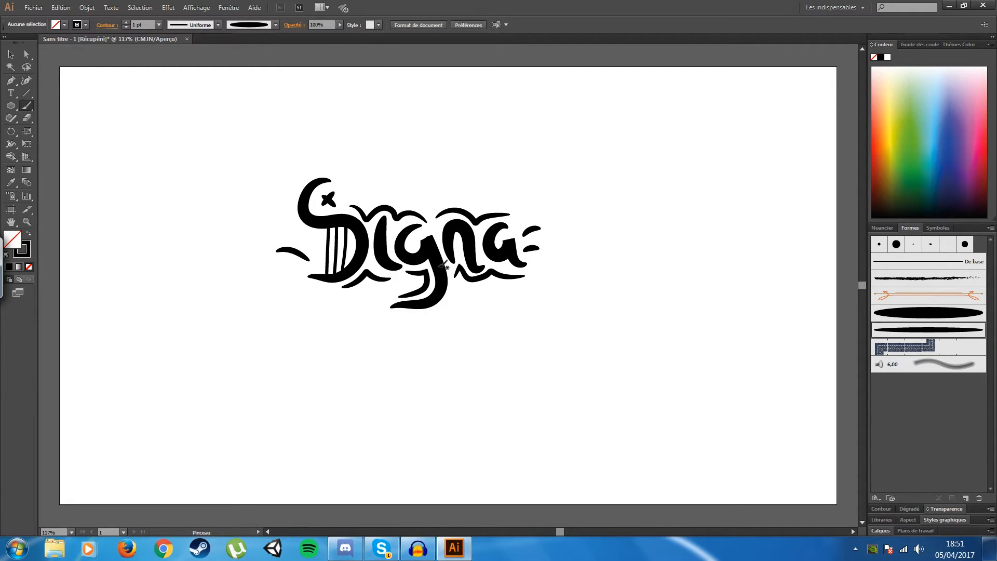
{"action": "left_click", "coordinate": [888, 313]}
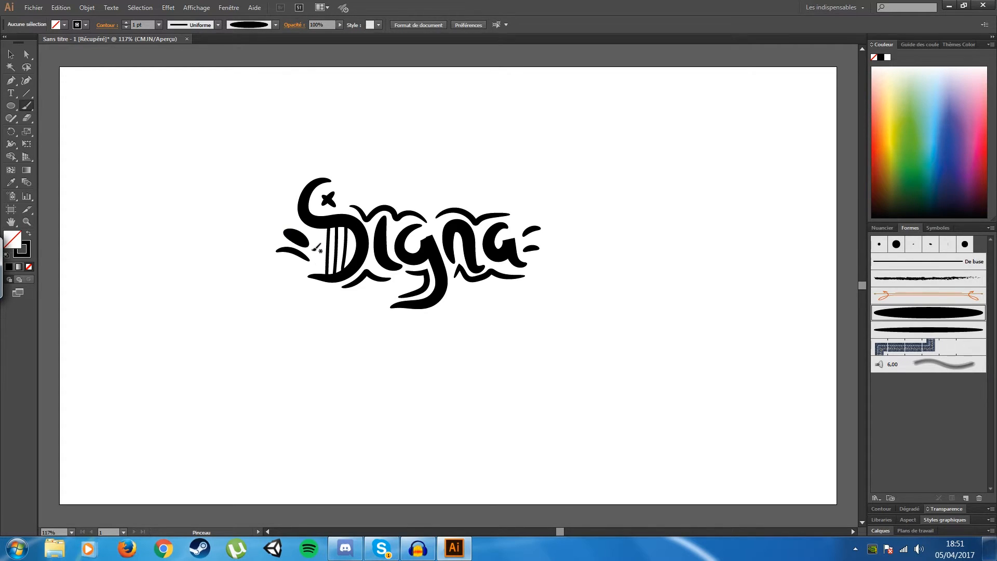
{"action": "left_click_drag", "start_coordinate": [277, 232], "coordinate": [308, 242]}
{"action": "key", "text": "ctrl+z"}
{"action": "left_click", "coordinate": [938, 330]}
{"action": "key", "text": "ctrl+z"}
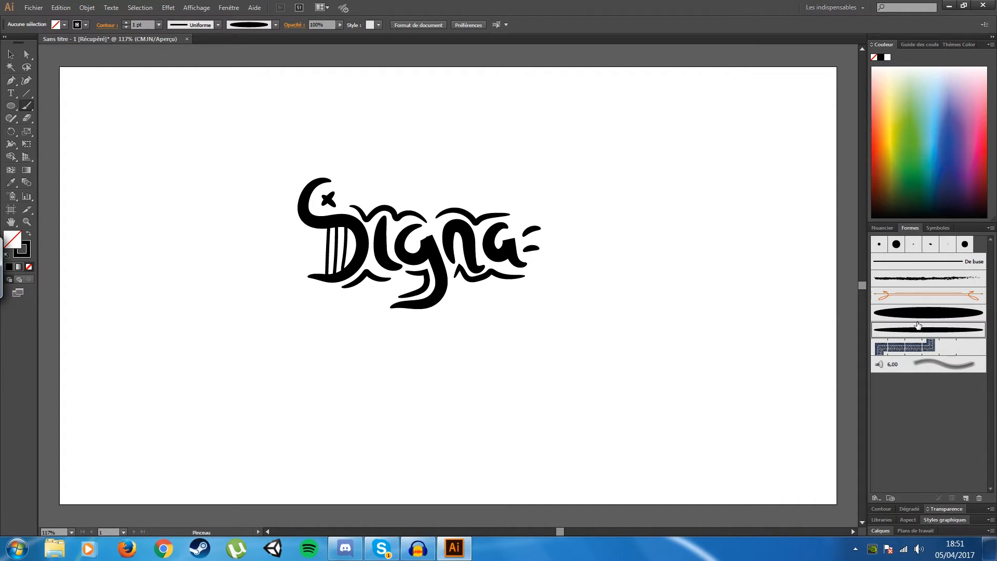
Paint three short accent dashes before the S with the thinner art brush.
{"action": "mouse_move", "coordinate": [307, 256]}
{"action": "left_mouse_down"}
{"action": "mouse_move", "coordinate": [293, 255]}
{"action": "mouse_move", "coordinate": [308, 252]}
{"action": "mouse_move", "coordinate": [306, 241]}
{"action": "left_mouse_up"}
{"action": "key", "text": "ctrl+z"}
{"action": "left_click", "coordinate": [11, 54]}
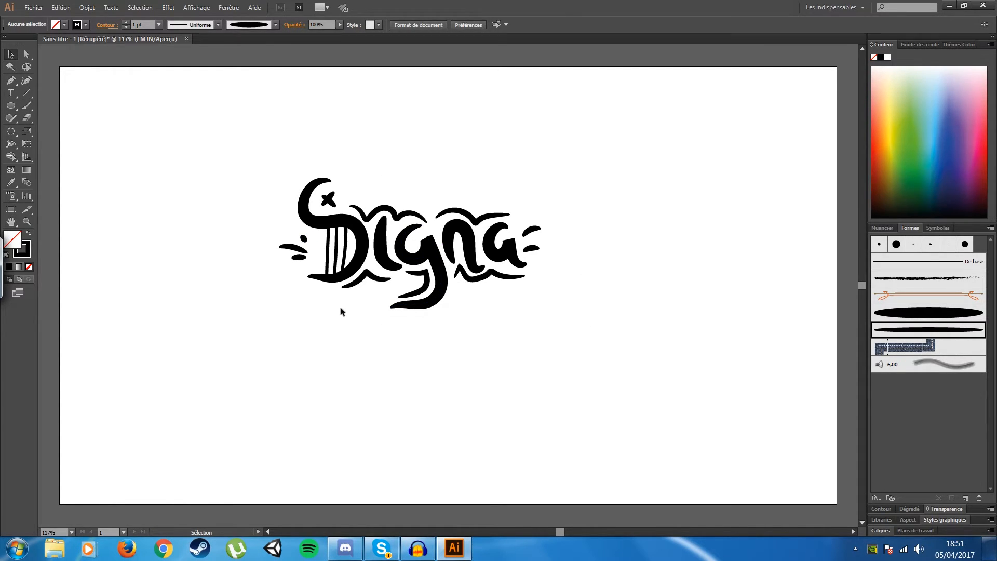
Paint a new g with a closed bowl in the empty area below the lettering using the thicker art brush.
{"action": "left_click", "coordinate": [27, 106]}
{"action": "mouse_move", "coordinate": [451, 334]}
{"action": "left_mouse_down"}
{"action": "mouse_move", "coordinate": [438, 357]}
{"action": "mouse_move", "coordinate": [466, 361]}
{"action": "mouse_move", "coordinate": [471, 351]}
{"action": "mouse_move", "coordinate": [478, 376]}
{"action": "mouse_move", "coordinate": [442, 403]}
{"action": "left_mouse_up"}
{"action": "key", "text": "ctrl+z"}
{"action": "left_click", "coordinate": [914, 313]}
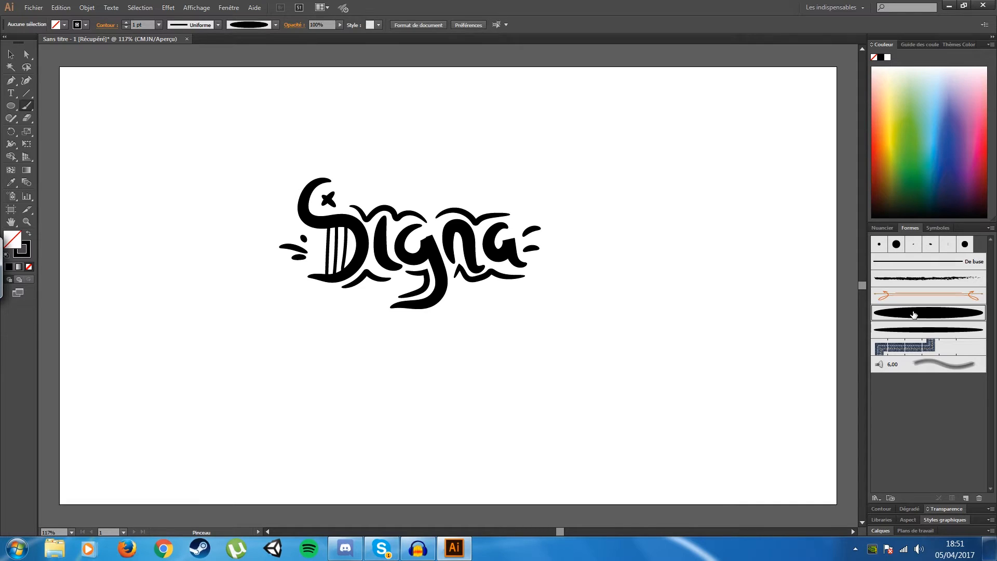
{"action": "mouse_move", "coordinate": [464, 354]}
{"action": "left_mouse_down"}
{"action": "mouse_move", "coordinate": [429, 365]}
{"action": "mouse_move", "coordinate": [451, 384]}
{"action": "mouse_move", "coordinate": [468, 367]}
{"action": "mouse_move", "coordinate": [472, 399]}
{"action": "mouse_move", "coordinate": [440, 406]}
{"action": "left_mouse_up"}
{"action": "left_click_drag", "start_coordinate": [438, 410], "coordinate": [434, 409]}
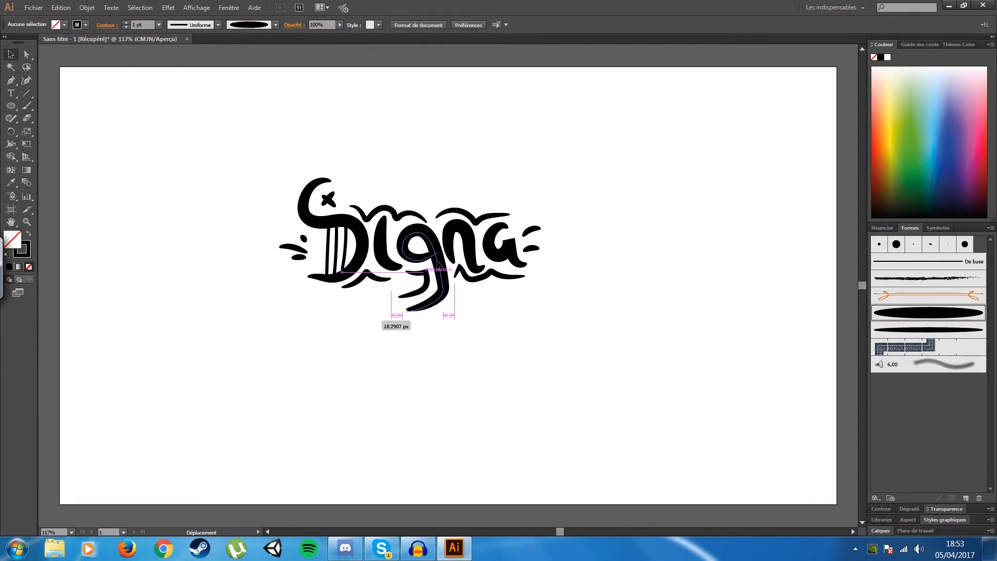
Position the new g between the i and the n in place of the old g.
{"action": "left_click_drag", "start_coordinate": [445, 266], "coordinate": [455, 263]}
{"action": "left_click", "coordinate": [506, 316]}
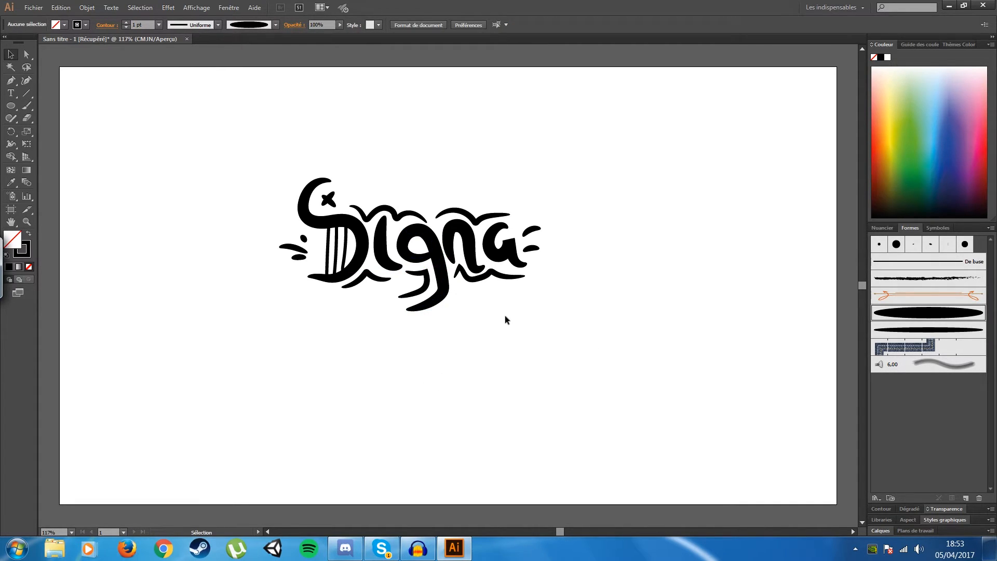
{"action": "left_click", "coordinate": [439, 291]}
{"action": "left_click", "coordinate": [515, 341]}
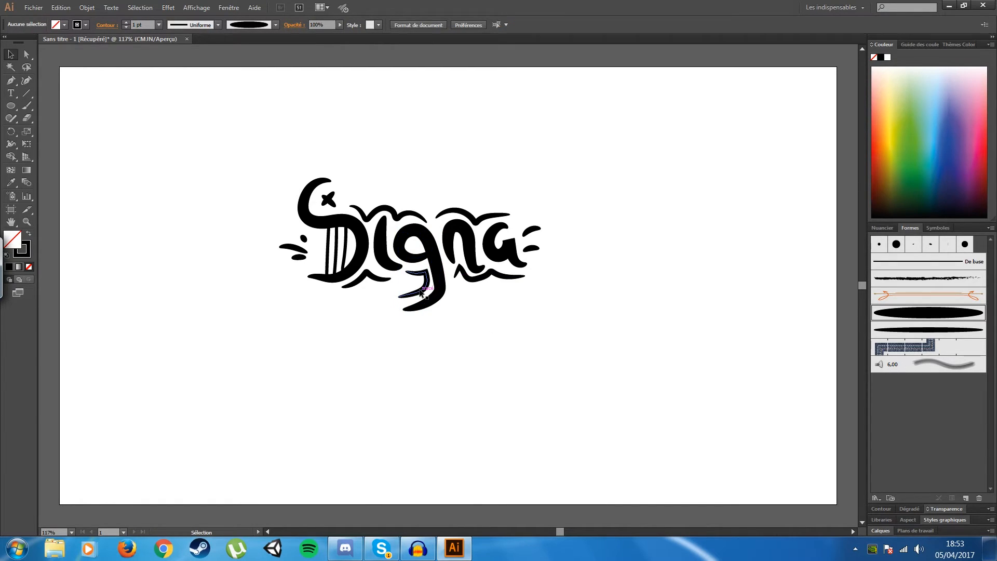
{"action": "left_click_drag", "start_coordinate": [434, 265], "coordinate": [440, 270]}
{"action": "left_click", "coordinate": [518, 318]}
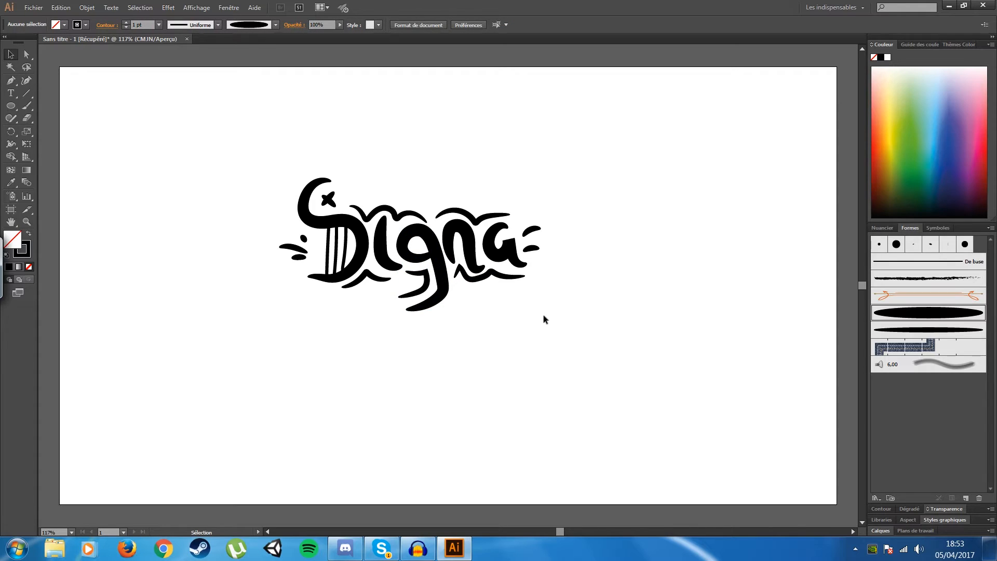
Move the whole lettering with its accents toward the centre of the artboard.
{"action": "left_click_drag", "start_coordinate": [584, 334], "coordinate": [266, 176]}
{"action": "left_click_drag", "start_coordinate": [383, 237], "coordinate": [407, 256]}
{"action": "left_click", "coordinate": [552, 291]}
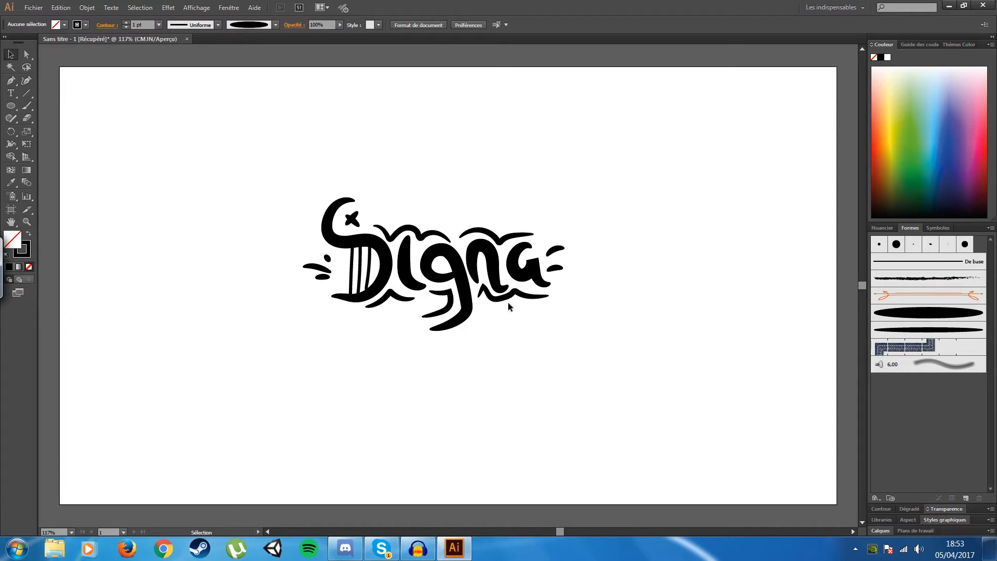
Adjust the accent strokes beneath the i and inside the tail of the g so they follow the letters more closely.
{"action": "left_click_drag", "start_coordinate": [409, 299], "coordinate": [440, 286]}
{"action": "left_click", "coordinate": [500, 335]}
{"action": "left_click", "coordinate": [448, 310]}
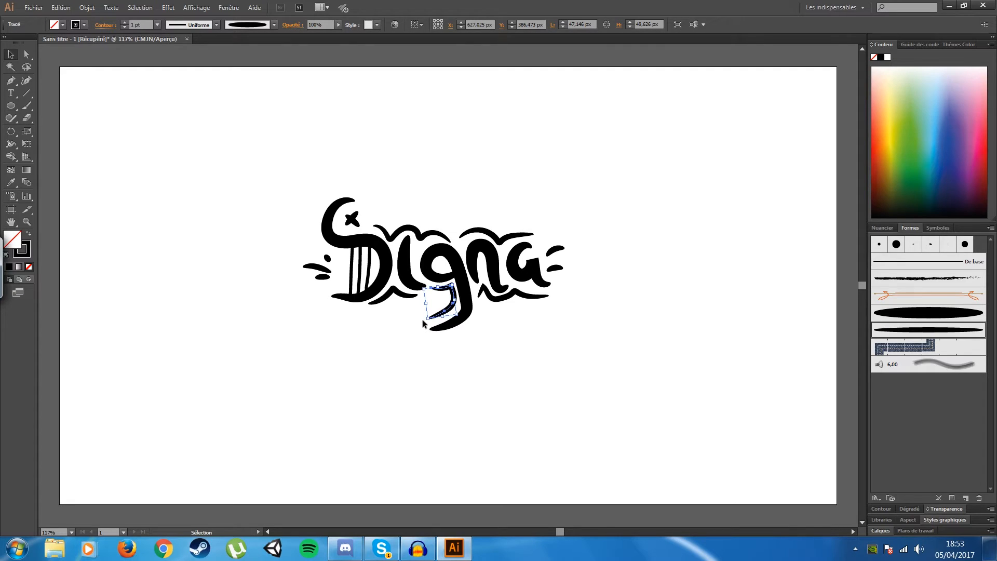
{"action": "left_click", "coordinate": [500, 325]}
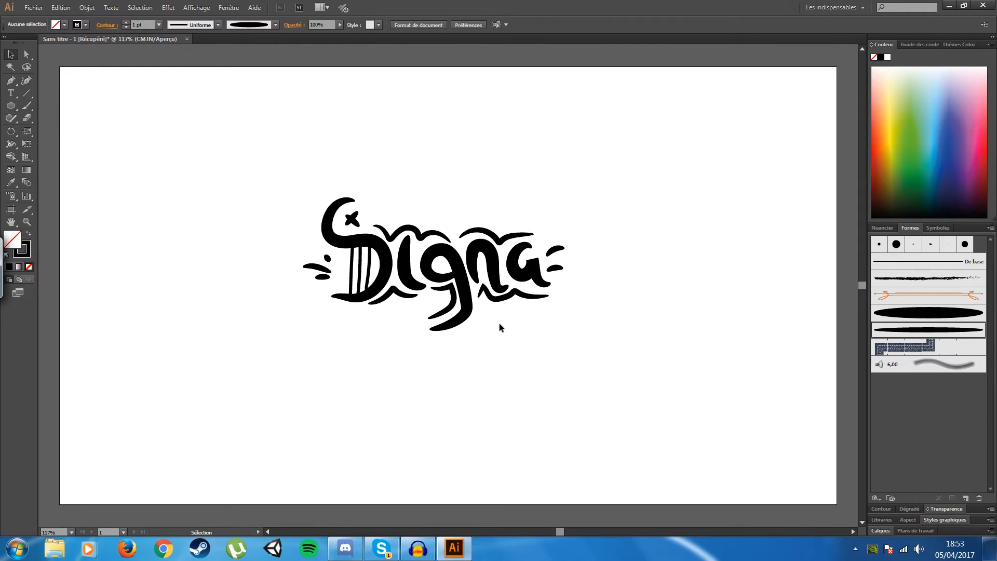
Move the short accent dashes at both ends of the word closer to the letters.
{"action": "left_click", "coordinate": [561, 259]}
{"action": "left_click", "coordinate": [569, 305]}
{"action": "left_click", "coordinate": [335, 271]}
{"action": "left_click", "coordinate": [291, 276]}
{"action": "left_click_drag", "start_coordinate": [318, 273], "coordinate": [329, 278]}
{"action": "left_click", "coordinate": [479, 189]}
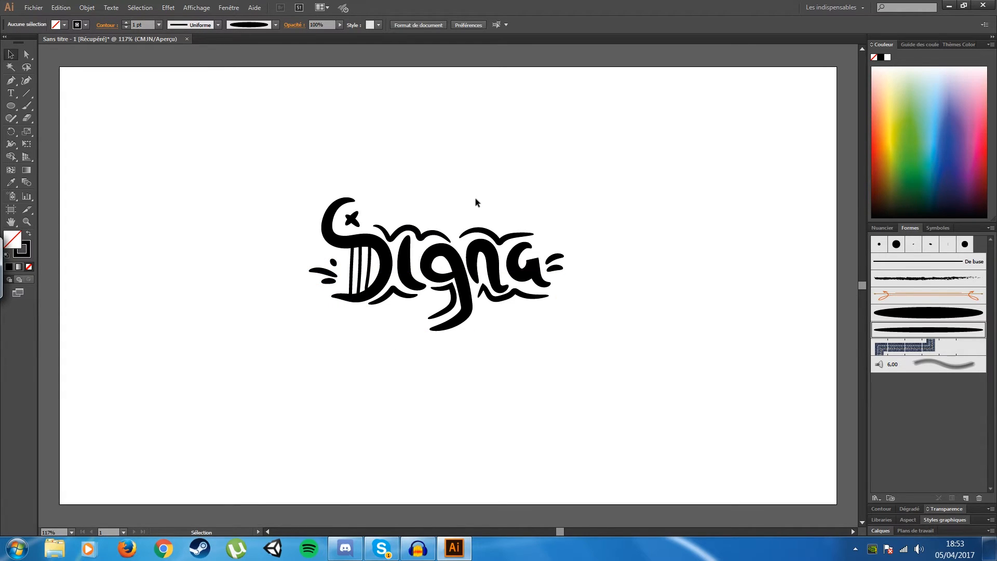
Paint a thin curved accent stroke along the outside of the upper S with the thinner art brush.
{"action": "left_click", "coordinate": [26, 105]}
{"action": "mouse_move", "coordinate": [339, 194]}
{"action": "left_mouse_down"}
{"action": "mouse_move", "coordinate": [313, 211]}
{"action": "mouse_move", "coordinate": [314, 232]}
{"action": "left_mouse_up"}
{"action": "key", "text": "ctrl+z"}
{"action": "left_click_drag", "start_coordinate": [328, 198], "coordinate": [314, 238]}
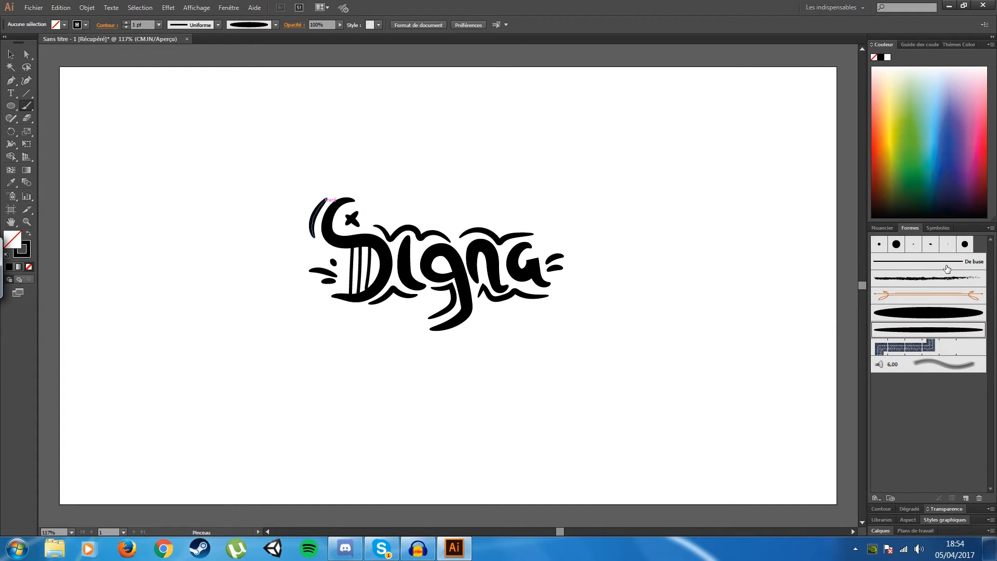
Add small dots at the ends of the accents above and below the a and beside the g's tail with the Touch Calligraphic brush.
{"action": "left_click", "coordinate": [898, 245]}
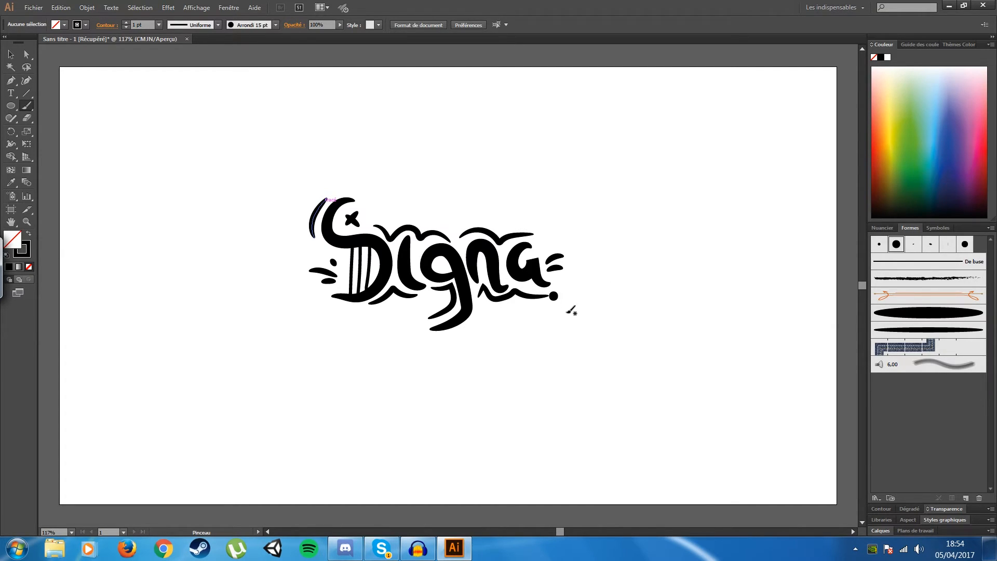
{"action": "left_click", "coordinate": [967, 249]}
{"action": "left_click", "coordinate": [554, 297]}
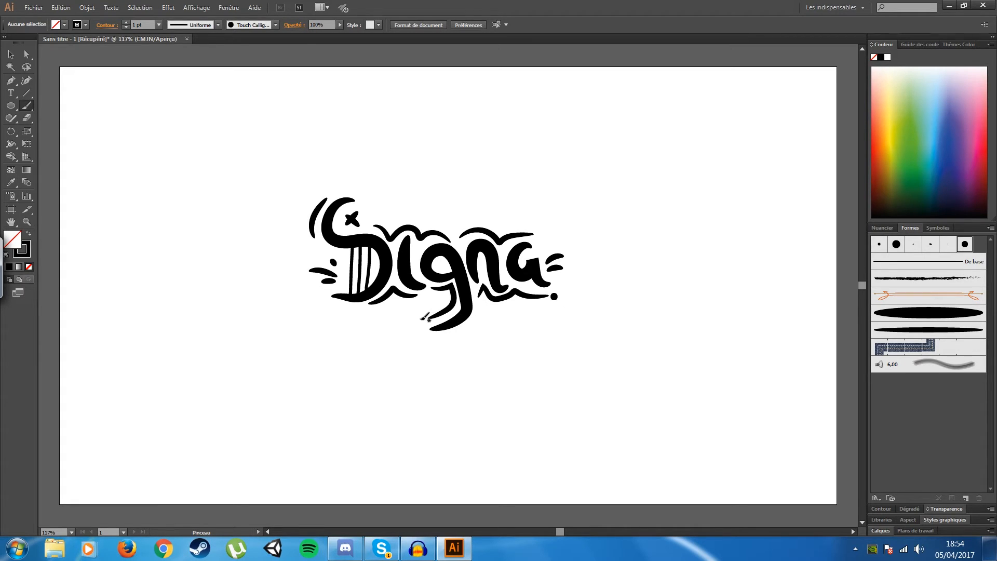
{"action": "left_click", "coordinate": [539, 235]}
{"action": "left_click", "coordinate": [360, 306]}
{"action": "left_click", "coordinate": [10, 54]}
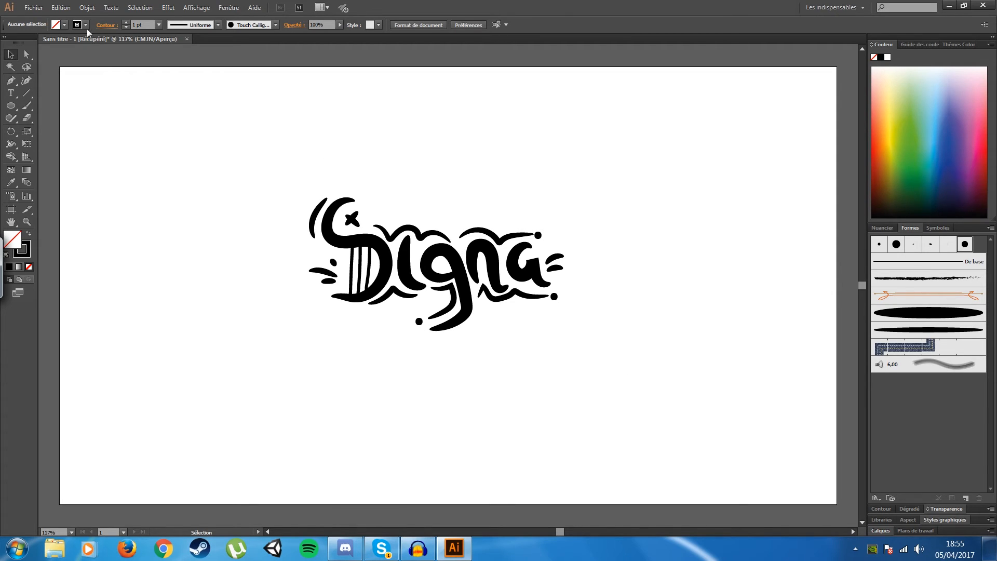
Start exporting the artwork and choose the GoldenGrip folder inside Documents > Youtube as the destination.
{"action": "left_click", "coordinate": [32, 7]}
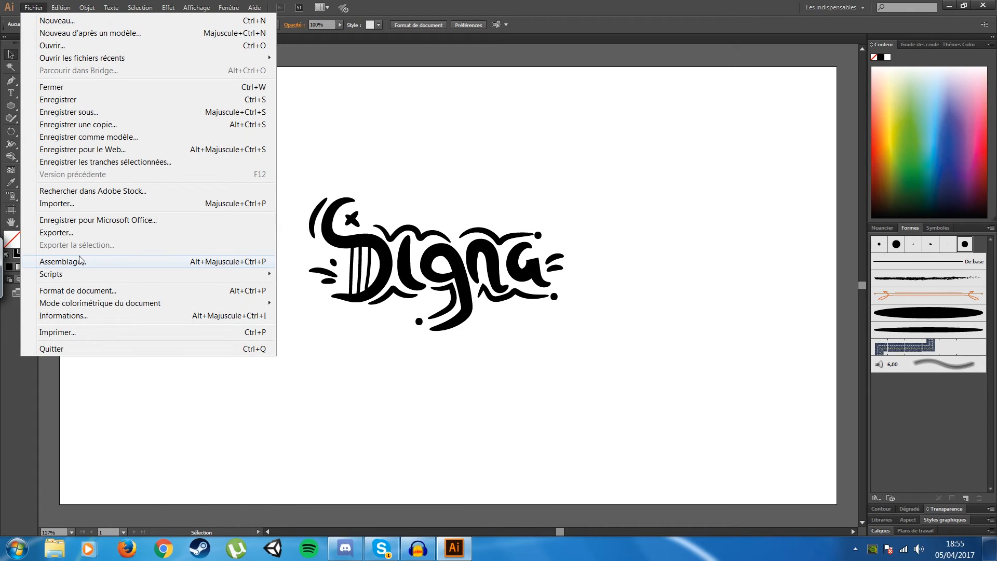
{"action": "left_click", "coordinate": [61, 233]}
{"action": "left_click_drag", "start_coordinate": [289, 10], "coordinate": [599, 13]}
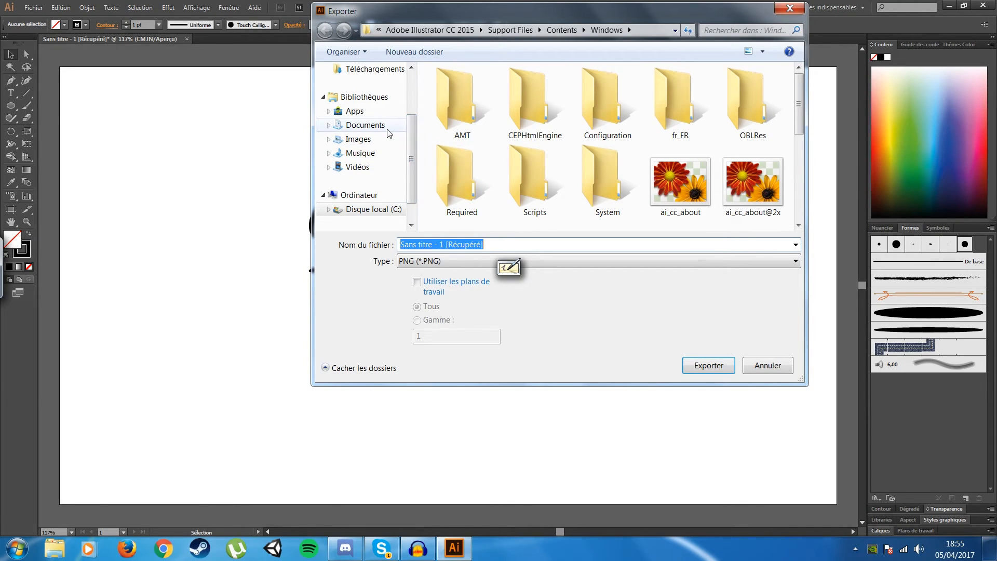
{"action": "left_click", "coordinate": [365, 124]}
{"action": "left_click_drag", "start_coordinate": [799, 110], "coordinate": [776, 192]}
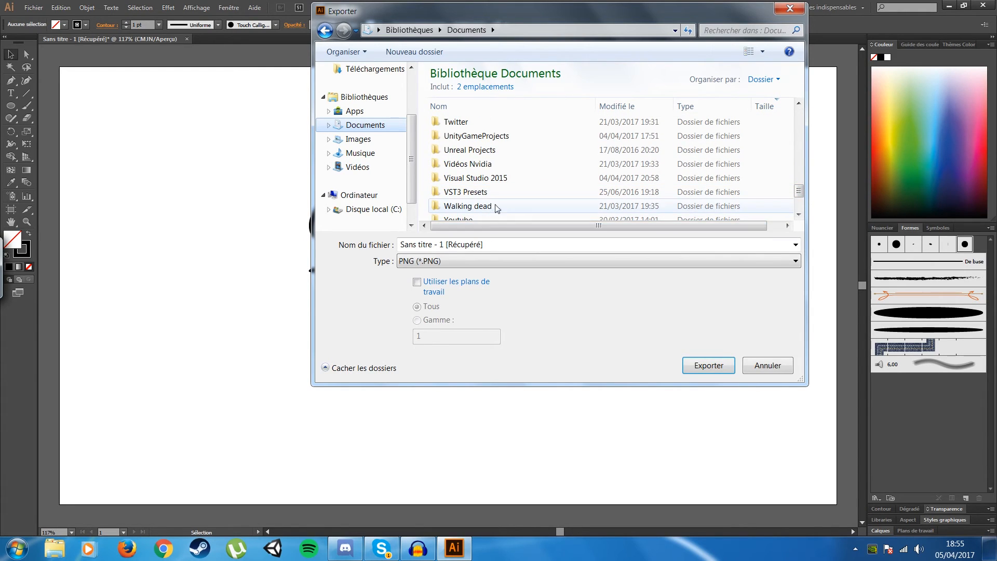
{"action": "double_click", "coordinate": [487, 217]}
{"action": "scroll", "coordinate": [483, 194], "scroll_direction": "down", "scroll_amount": 1}
{"action": "scroll", "coordinate": [483, 193], "scroll_direction": "down", "scroll_amount": 5}
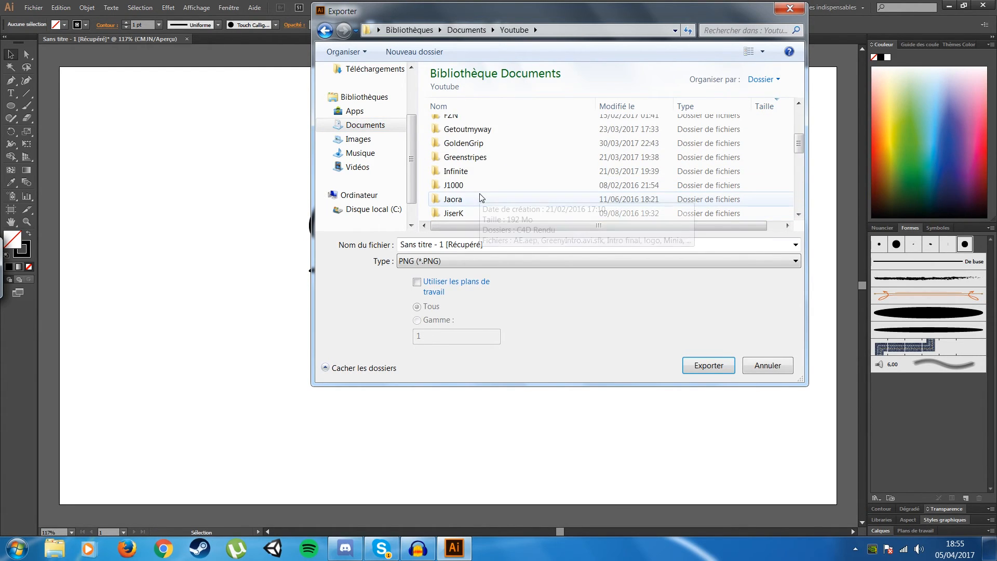
{"action": "scroll", "coordinate": [481, 197], "scroll_direction": "up", "scroll_amount": 3}
{"action": "scroll", "coordinate": [480, 196], "scroll_direction": "up", "scroll_amount": 1}
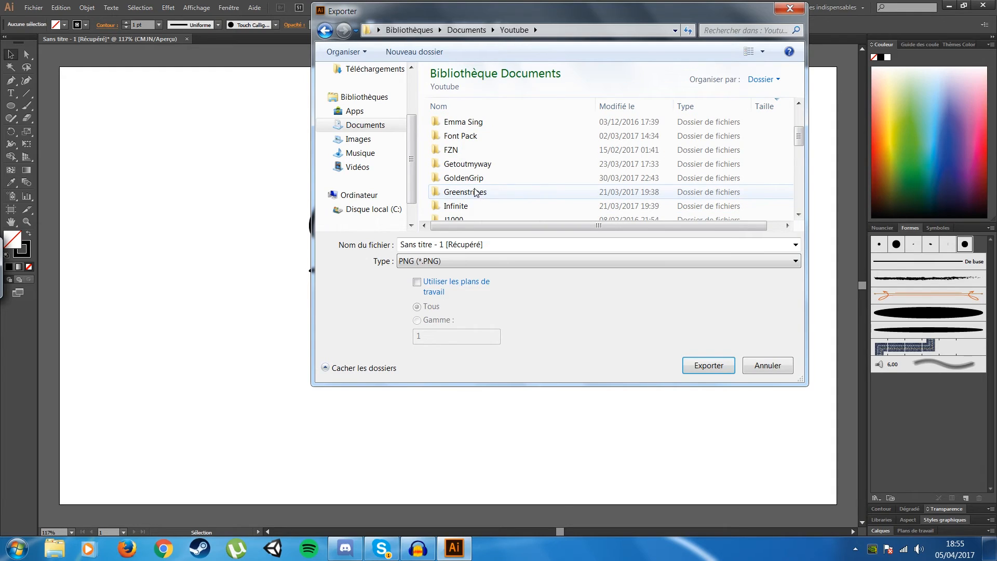
{"action": "double_click", "coordinate": [475, 178]}
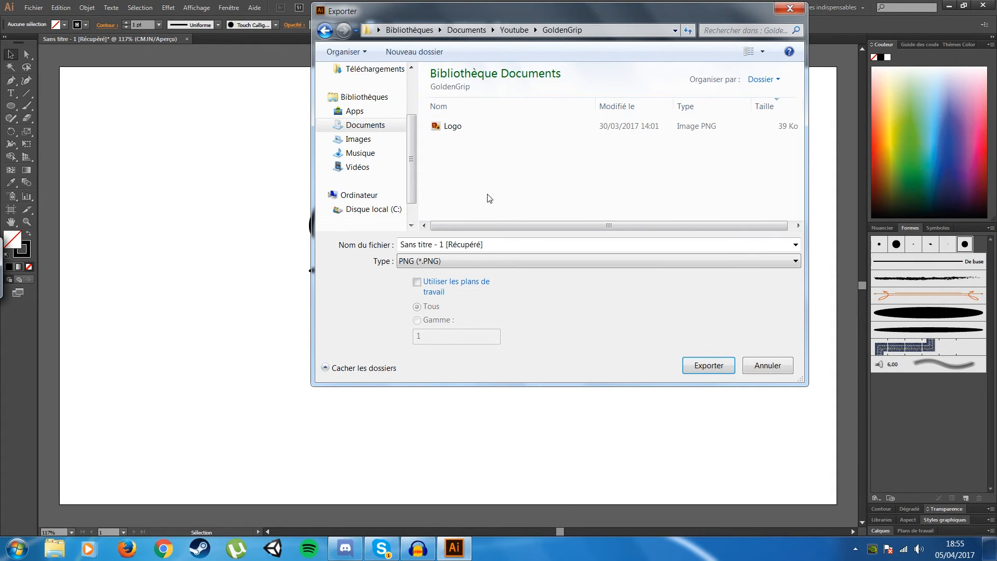
Name the export file "Signature", keep the PNG format and proceed to the PNG options.
{"action": "left_click", "coordinate": [509, 248]}
{"action": "left_click_drag", "start_coordinate": [607, 12], "coordinate": [785, 58]}
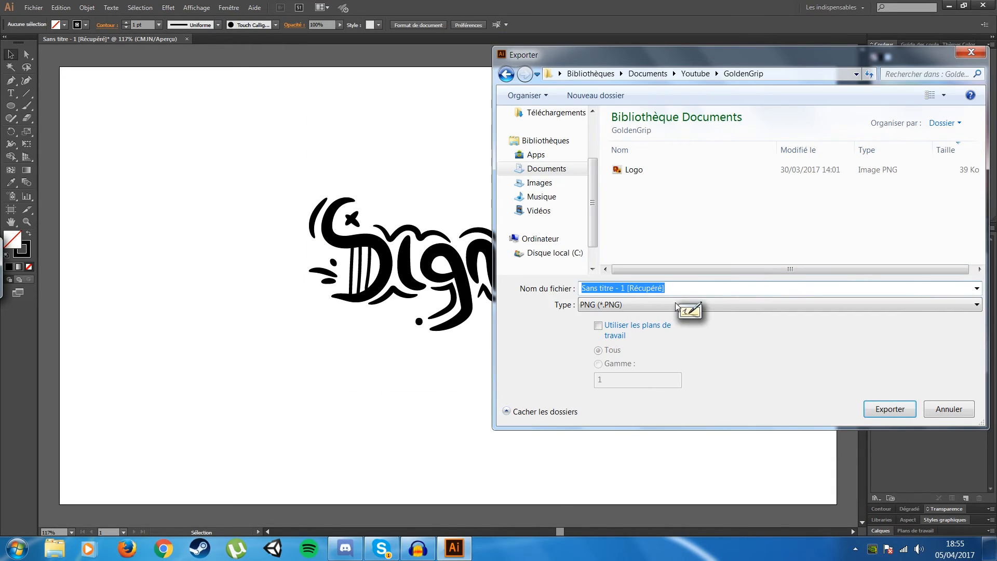
{"action": "left_click", "coordinate": [678, 309]}
{"action": "left_click", "coordinate": [976, 324]}
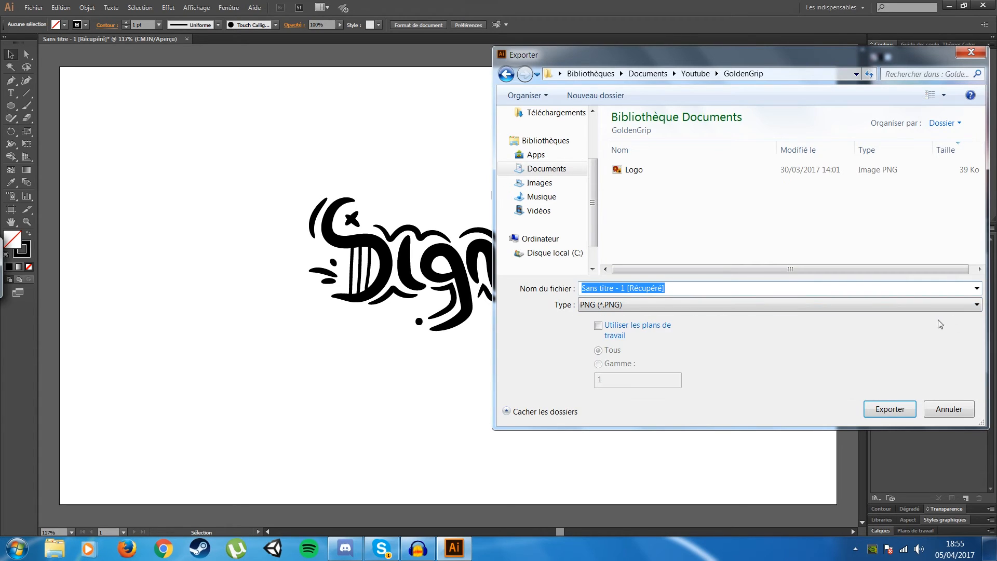
{"action": "left_click", "coordinate": [694, 306]}
{"action": "left_click", "coordinate": [702, 292]}
{"action": "left_click", "coordinate": [701, 292]}
{"action": "type", "text": "Sig"}
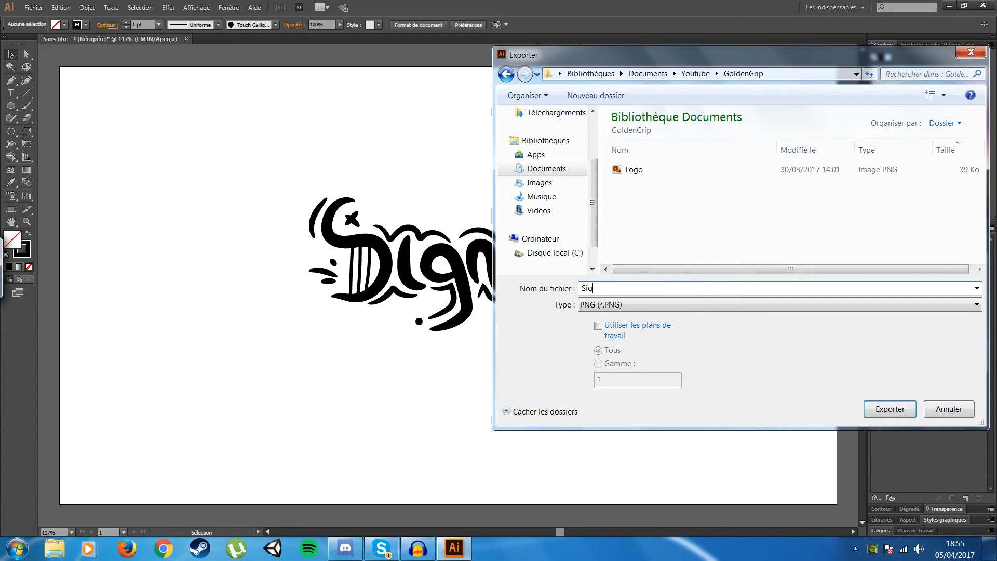
{"action": "type", "text": "nature"}
{"action": "left_click", "coordinate": [892, 410]}
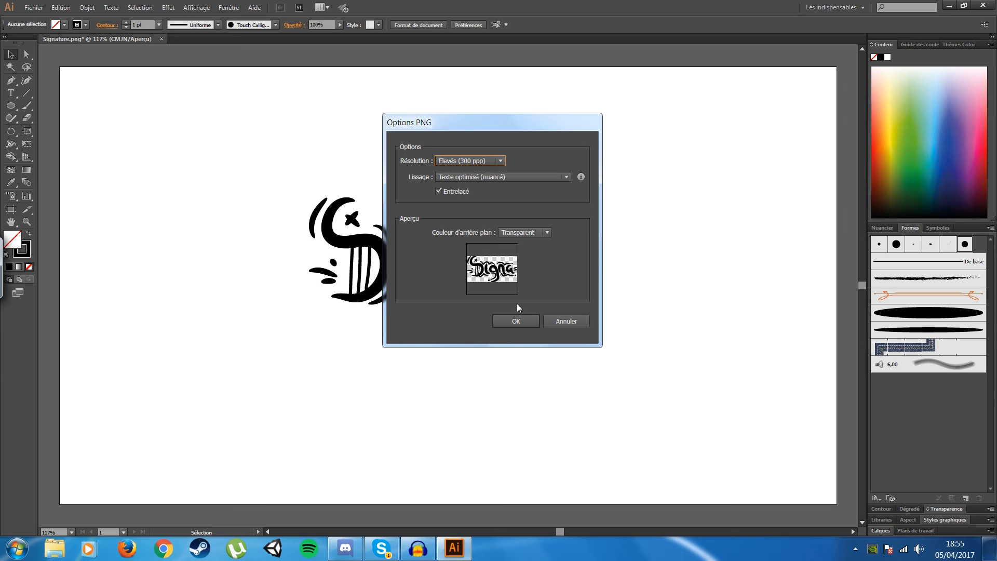
Export the PNG at Elevés (300 ppp) with Texte optimisé (nuancé) smoothing, Entrelacé enabled and a Transparent background.
{"action": "left_click", "coordinate": [467, 159]}
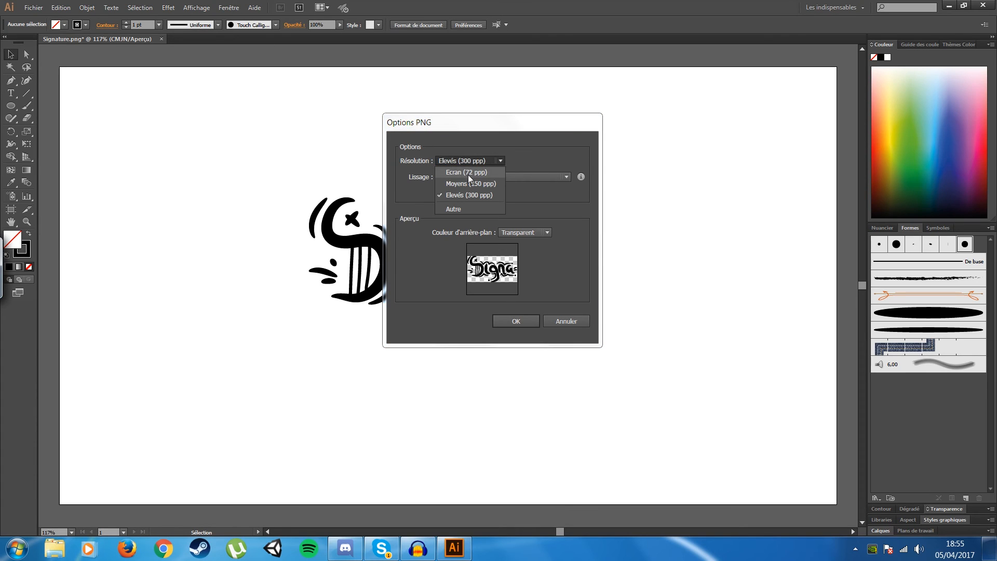
{"action": "left_click", "coordinate": [467, 161]}
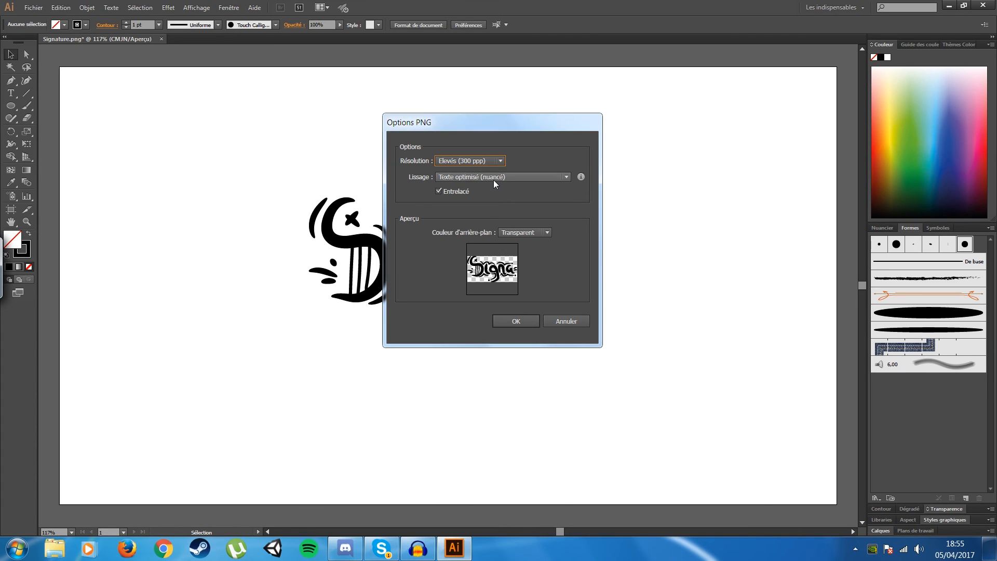
{"action": "left_click", "coordinate": [494, 179]}
{"action": "left_click", "coordinate": [494, 180]}
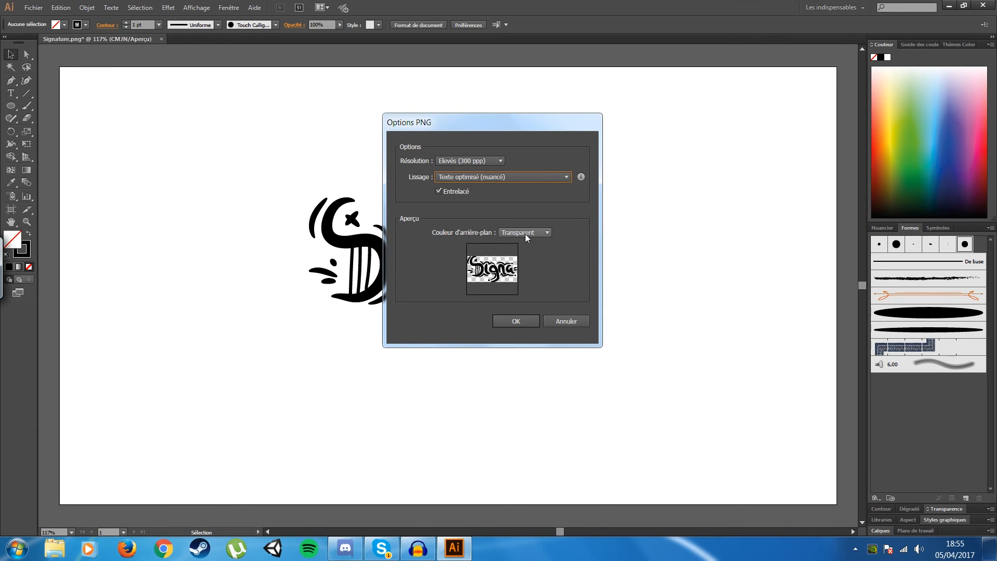
{"action": "left_click", "coordinate": [516, 321]}
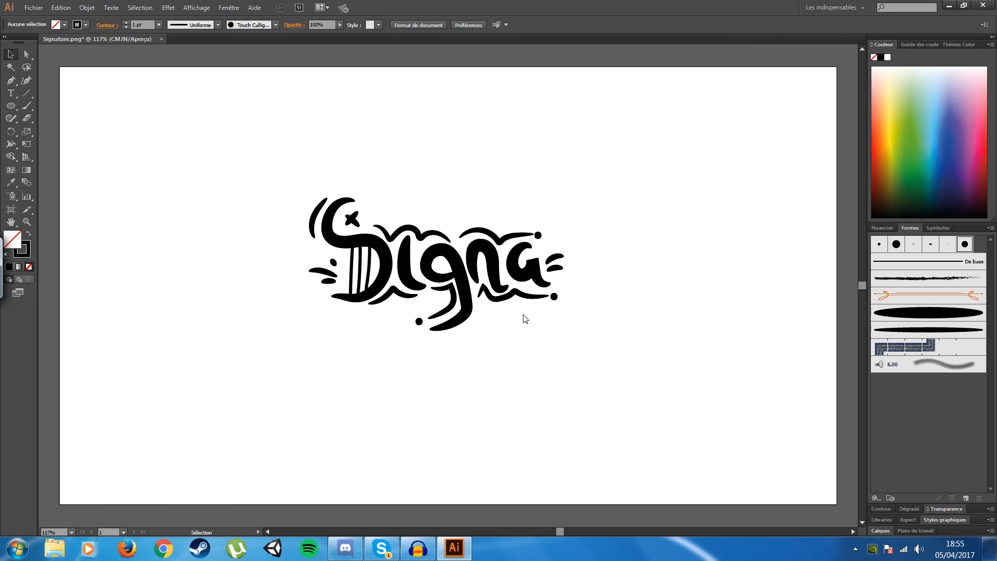